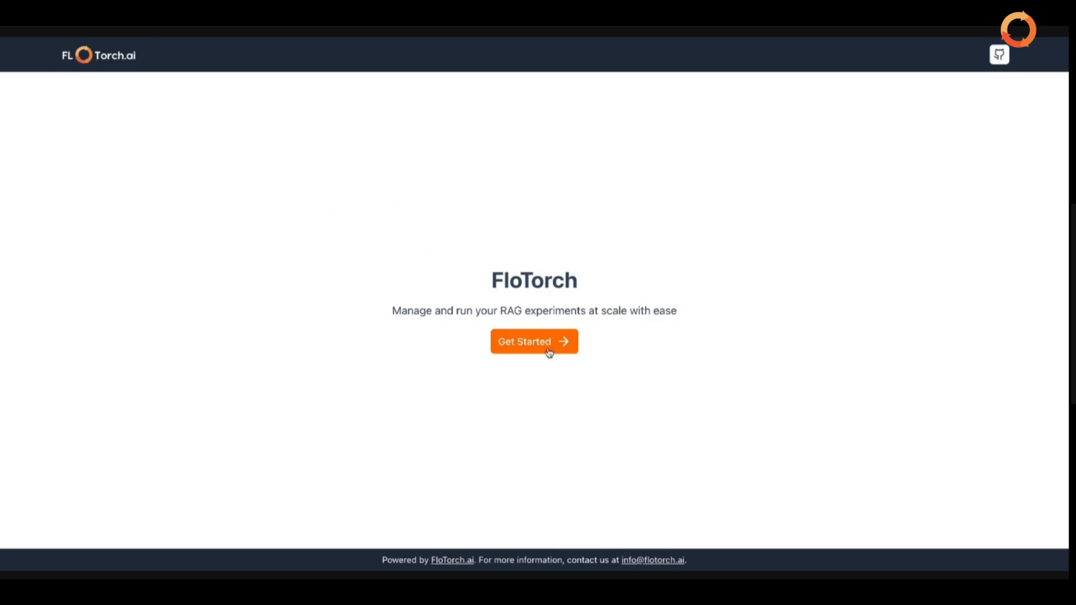
Leave the FloTorch landing page for the projects list.
left_click(532, 341)
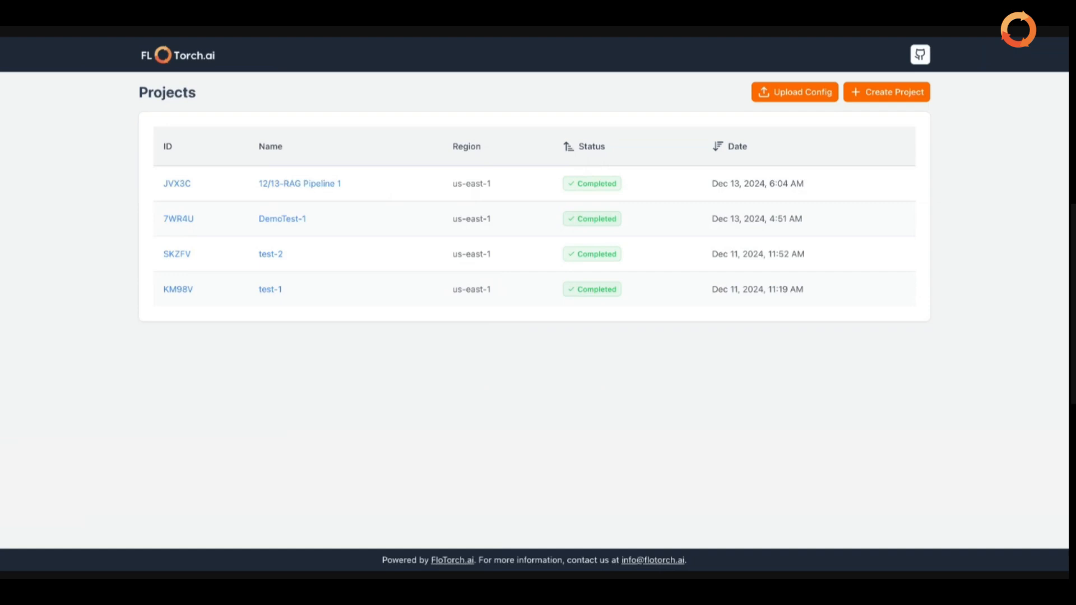
Start a new project named '12/17-Demo-MedicalAbstracts'.
left_click(907, 98)
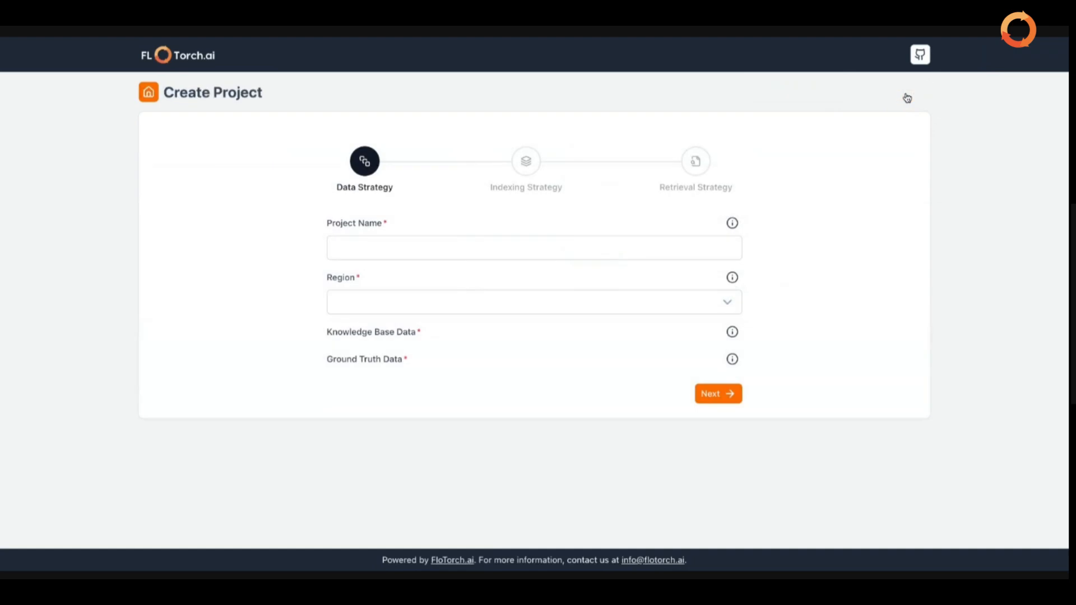
left_click(579, 249)
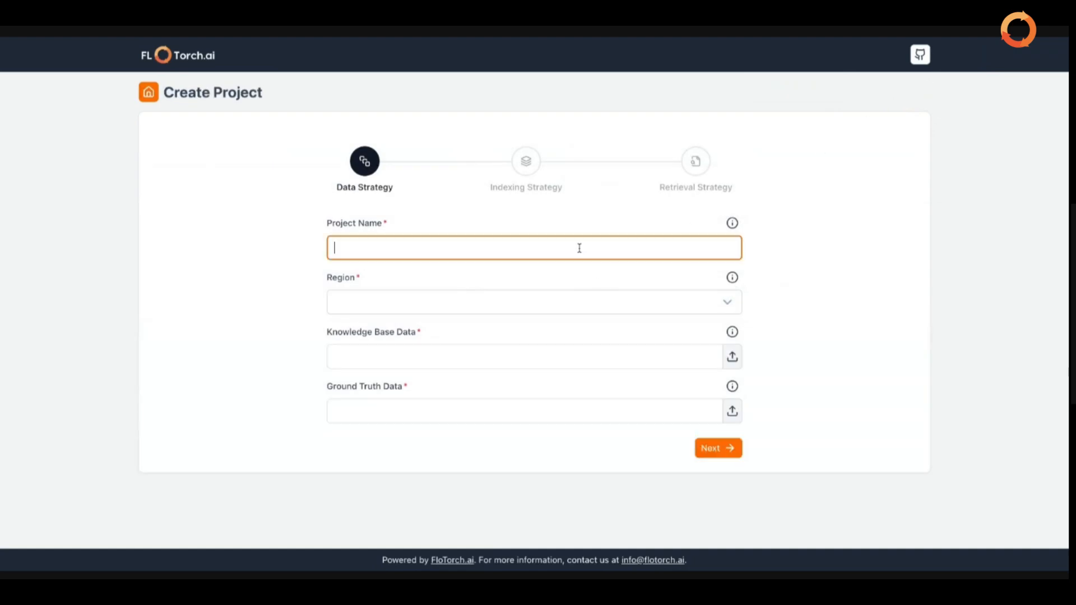
type("12/17-Demo-Medical")
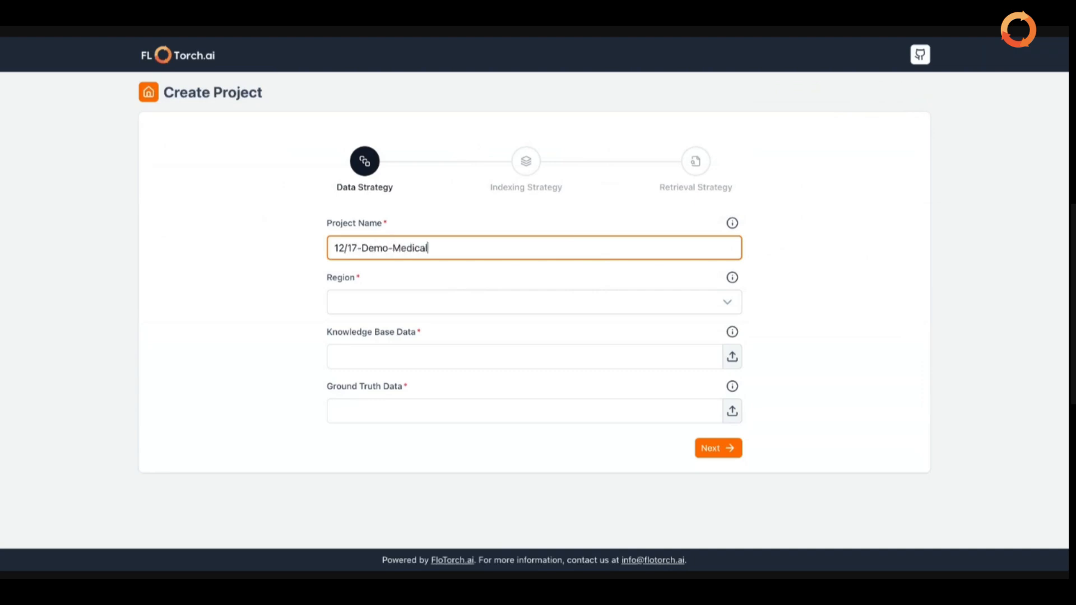
type("Abstracts")
left_click(659, 298)
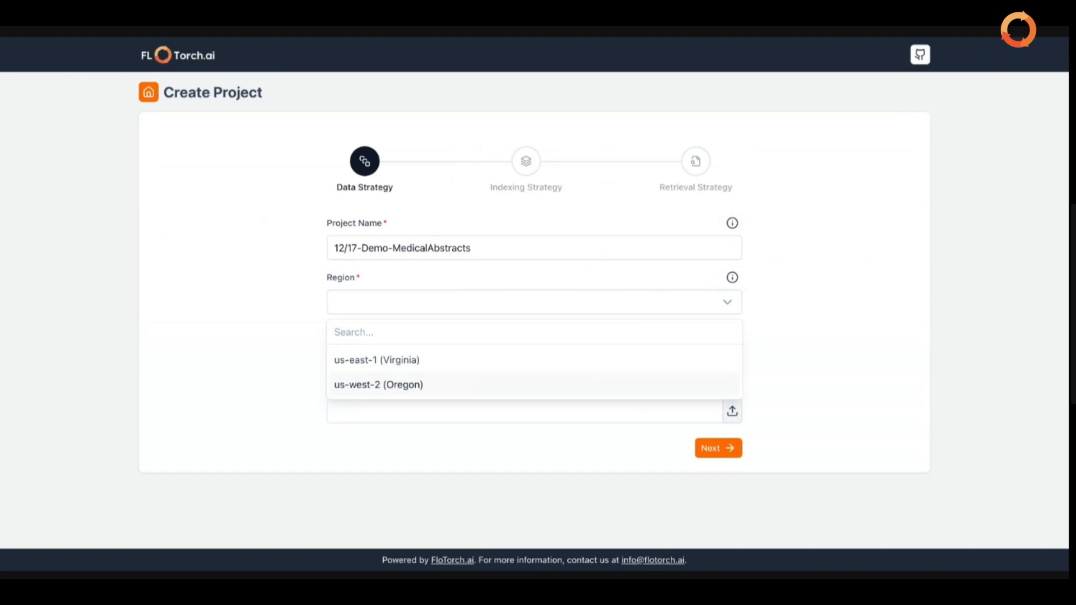
Choose us-east-1 (Virginia) as the region and upload the Knowledge Base Data file.
left_click(377, 367)
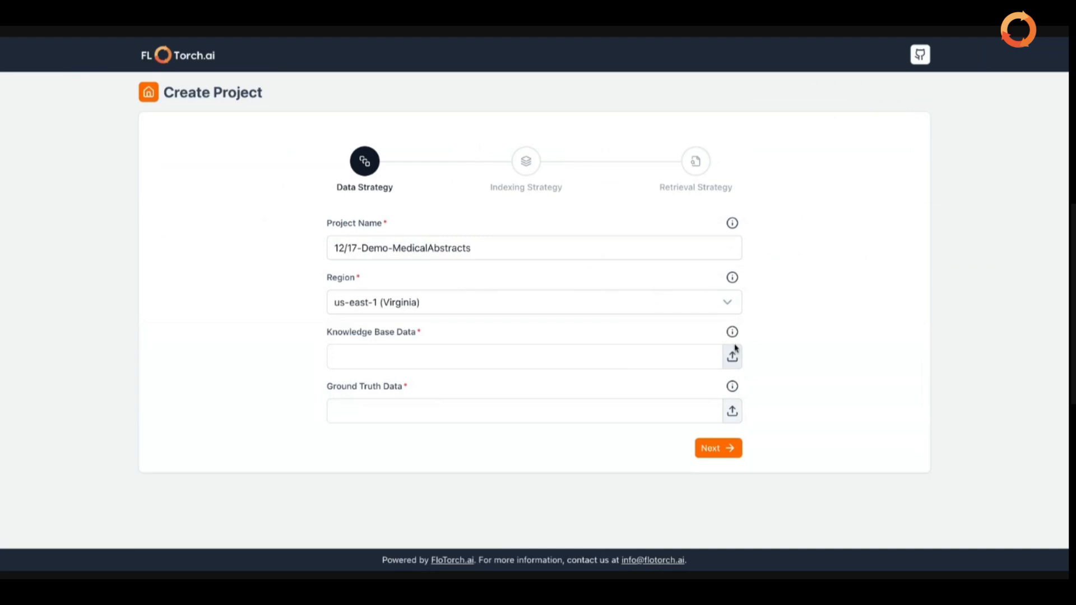
mouse_move(733, 335)
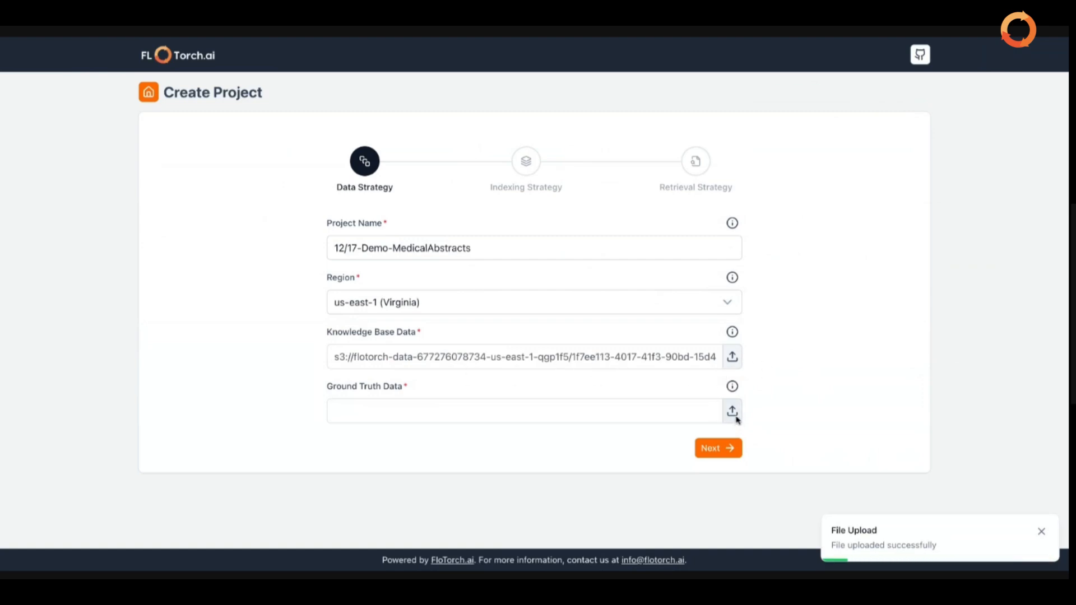
Upload the reference dataset file as the Ground Truth Data.
mouse_move(732, 390)
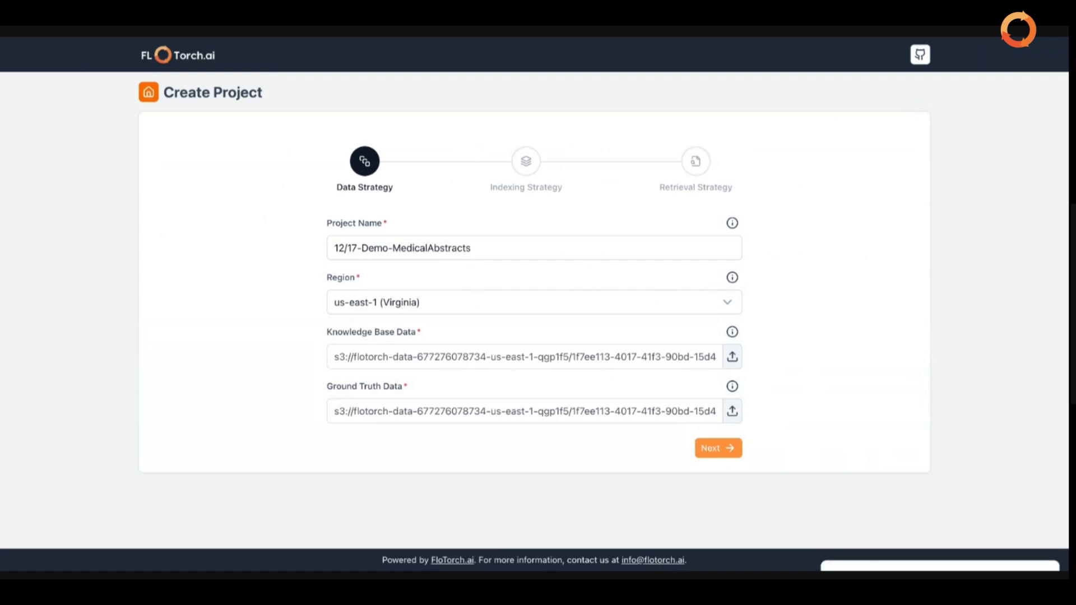
Advance the wizard from Data Strategy to the Indexing Strategy step.
left_click(718, 448)
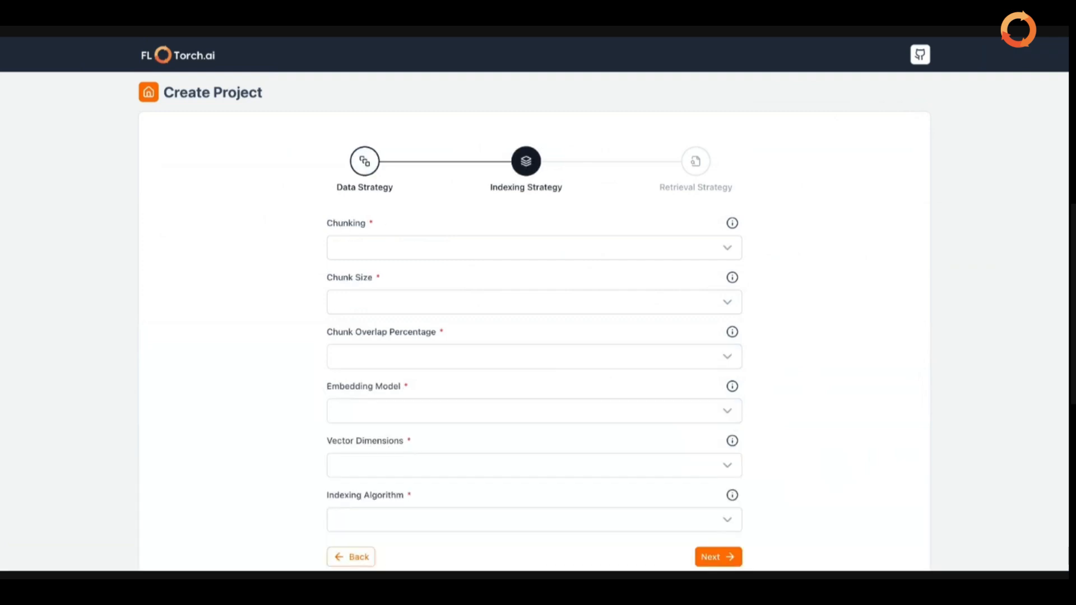
scroll(534, 336, "down", 1)
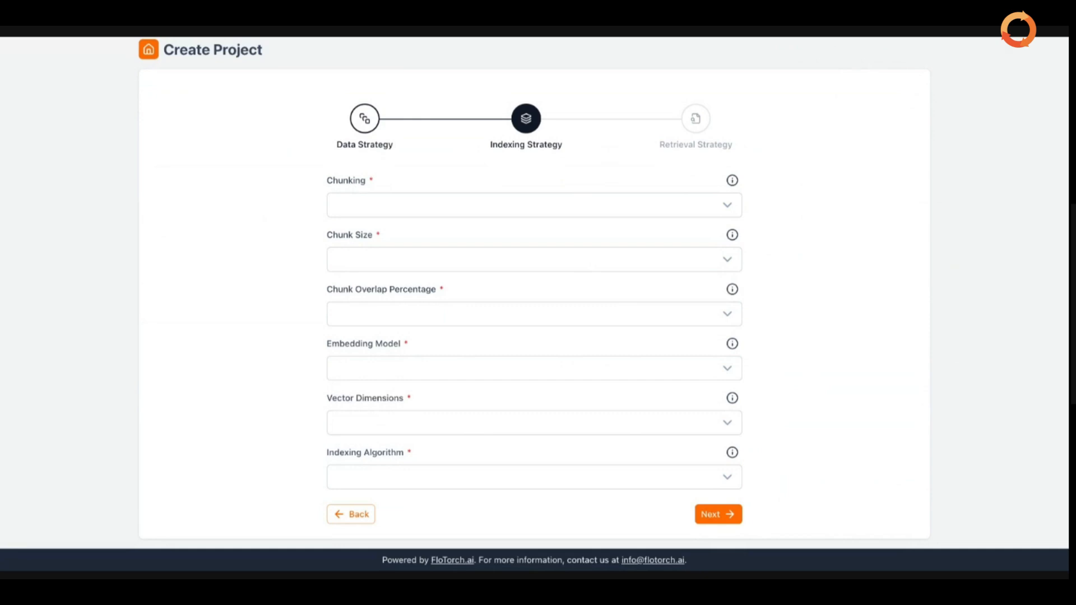
left_click(732, 206)
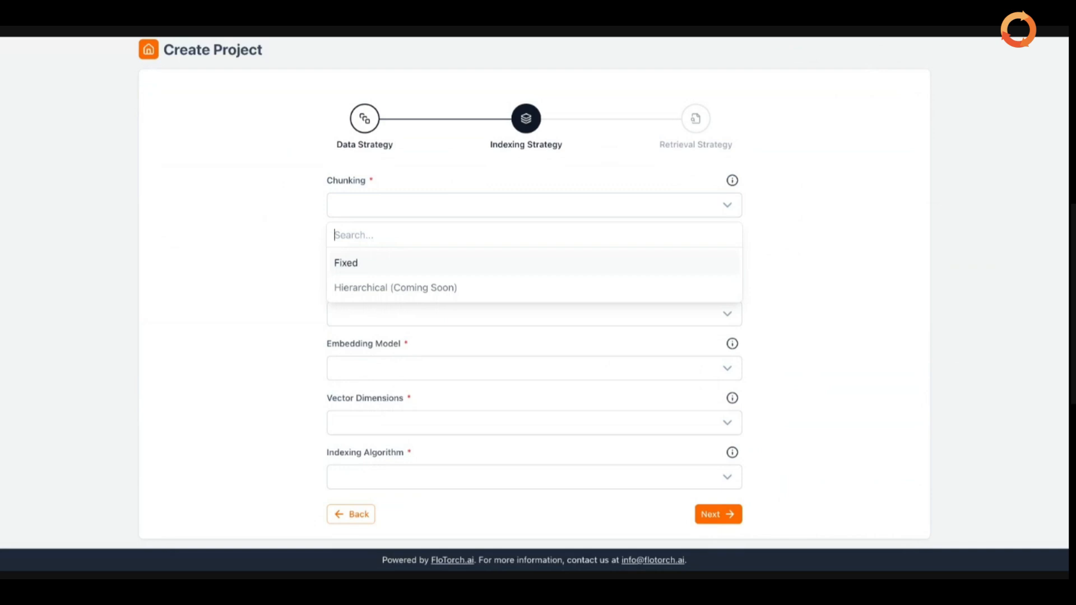
Select Fixed as the chunking method.
left_click(640, 264)
left_click(800, 253)
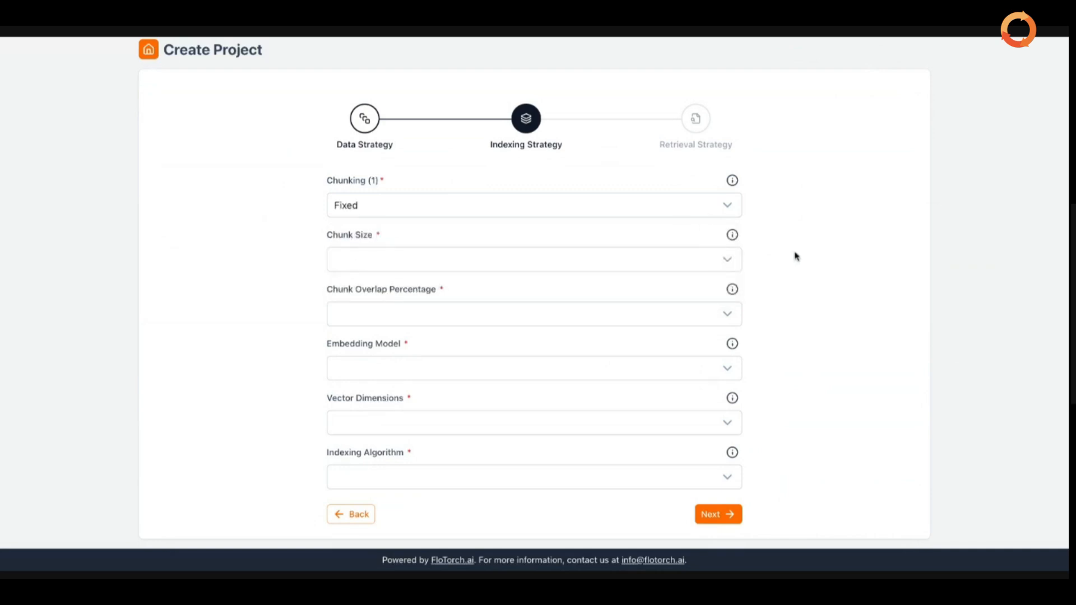
left_click(709, 267)
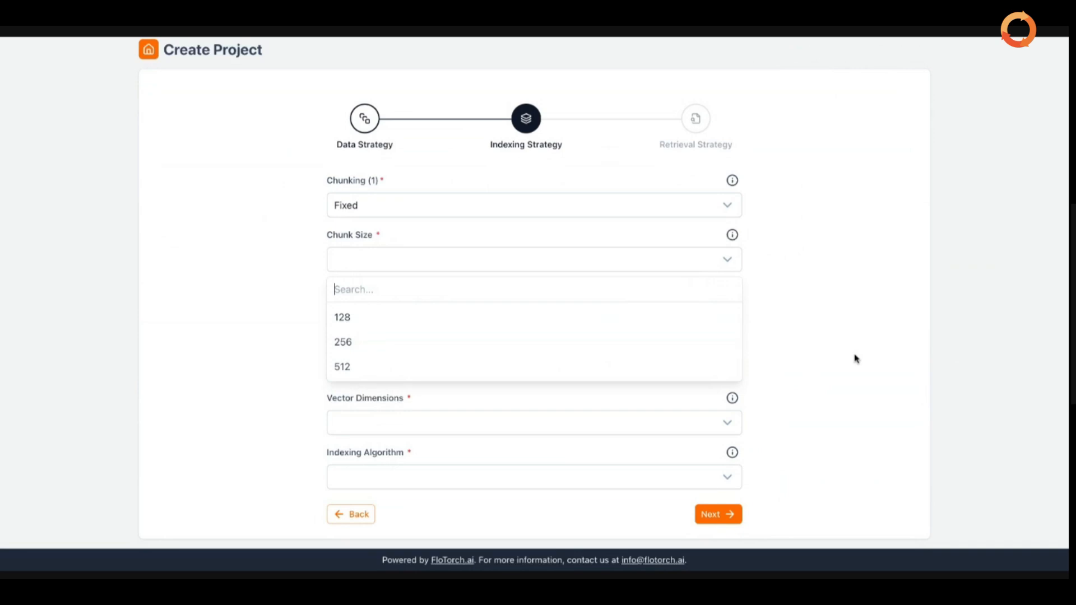
Add 128 and 256 as the chunk sizes to test.
left_click(432, 317)
left_click(431, 342)
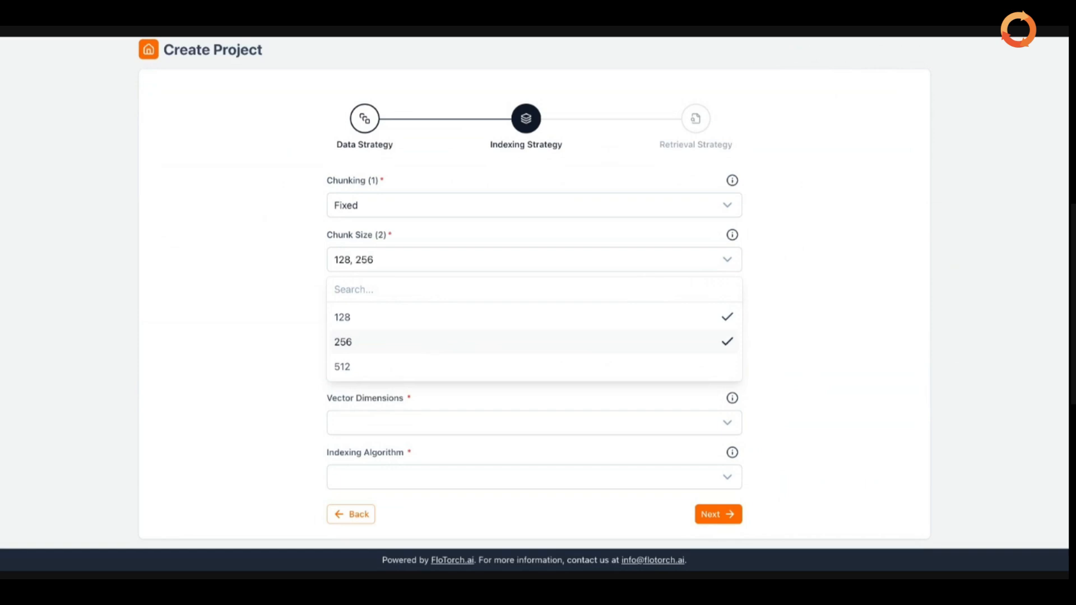
left_click(772, 327)
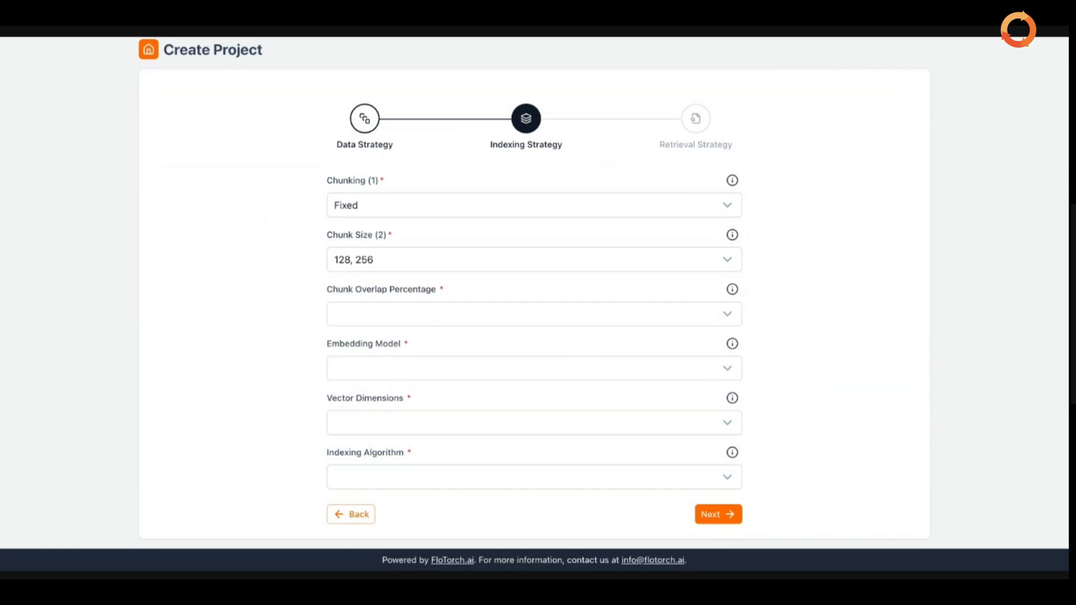
left_click(723, 321)
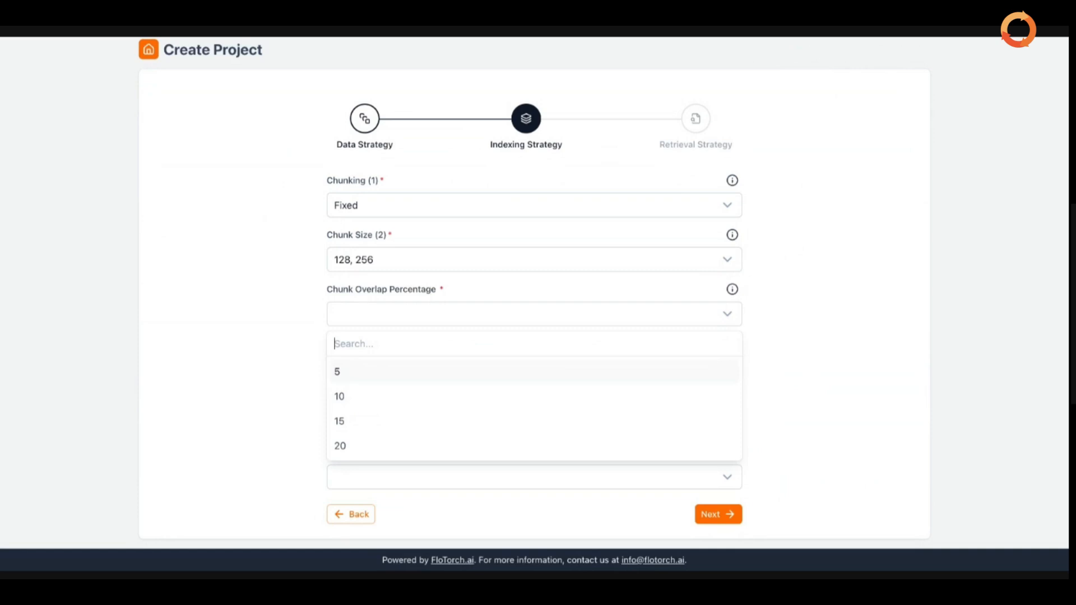
Choose 10 and 15 as the chunk overlap percentages.
left_click(614, 396)
left_click(573, 426)
left_click(853, 367)
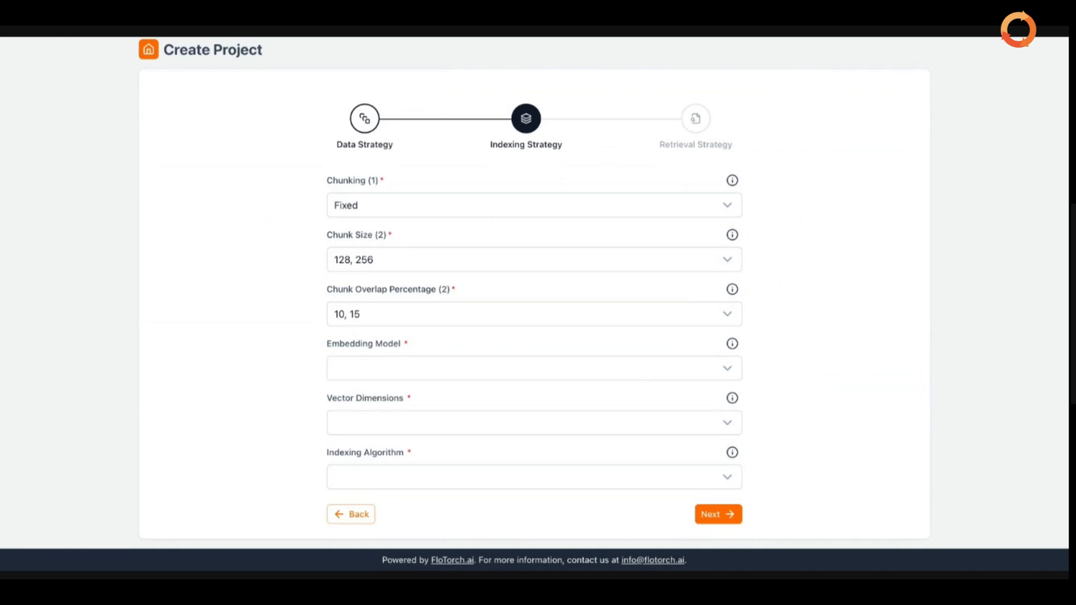
Select Titan Embeddings V2 - Text and Cohere Embed English as embedding models.
left_click(602, 368)
scroll(604, 438, "down", 1)
scroll(604, 438, "up", 1)
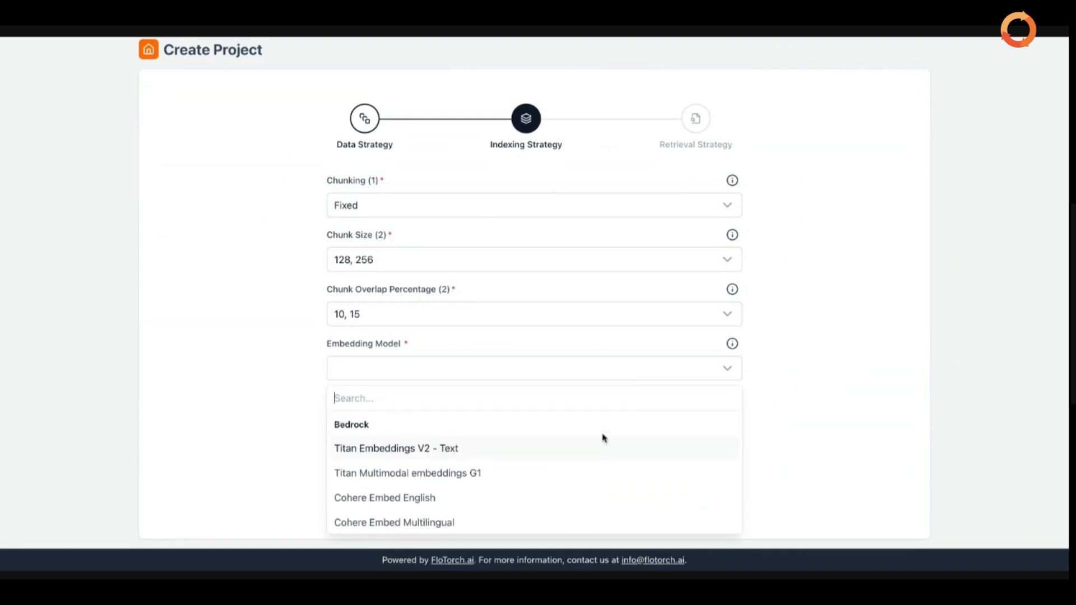
scroll(666, 466, "down", 1)
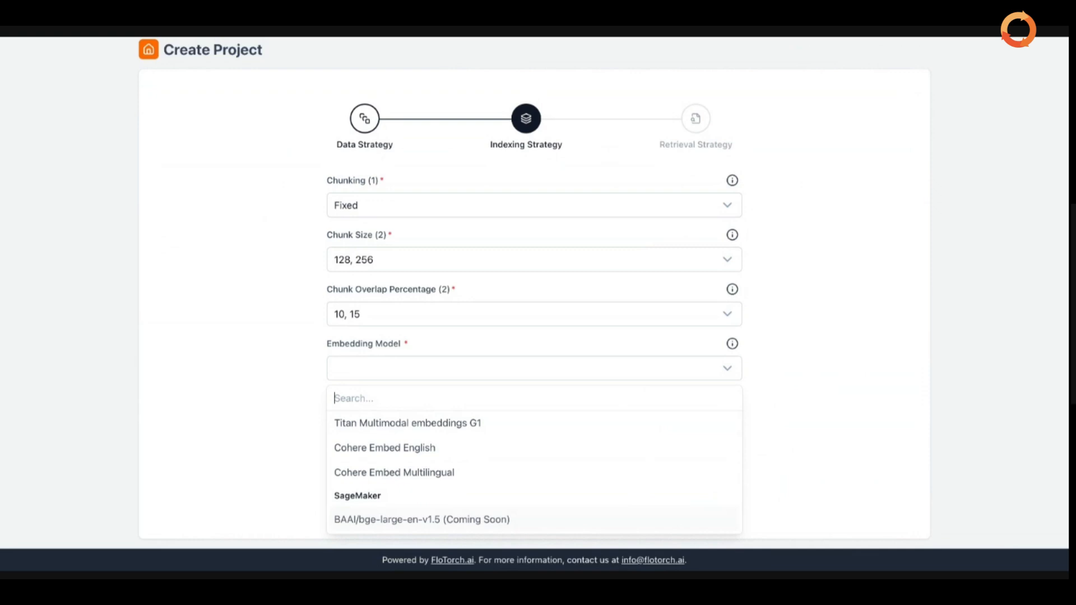
scroll(534, 473, "up", 2)
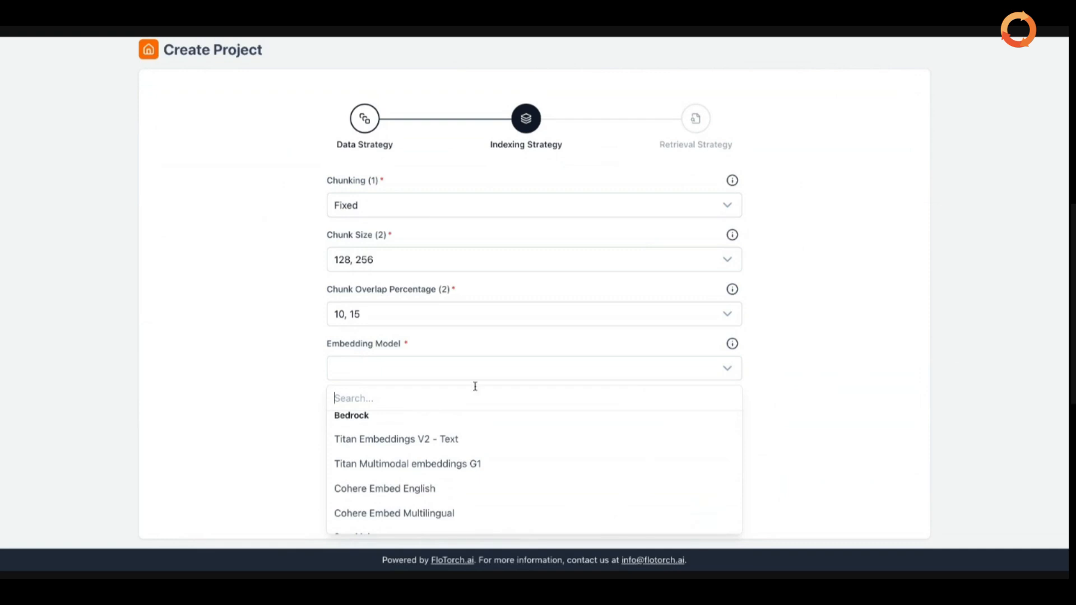
scroll(496, 433, "down", 1)
scroll(495, 433, "up", 1)
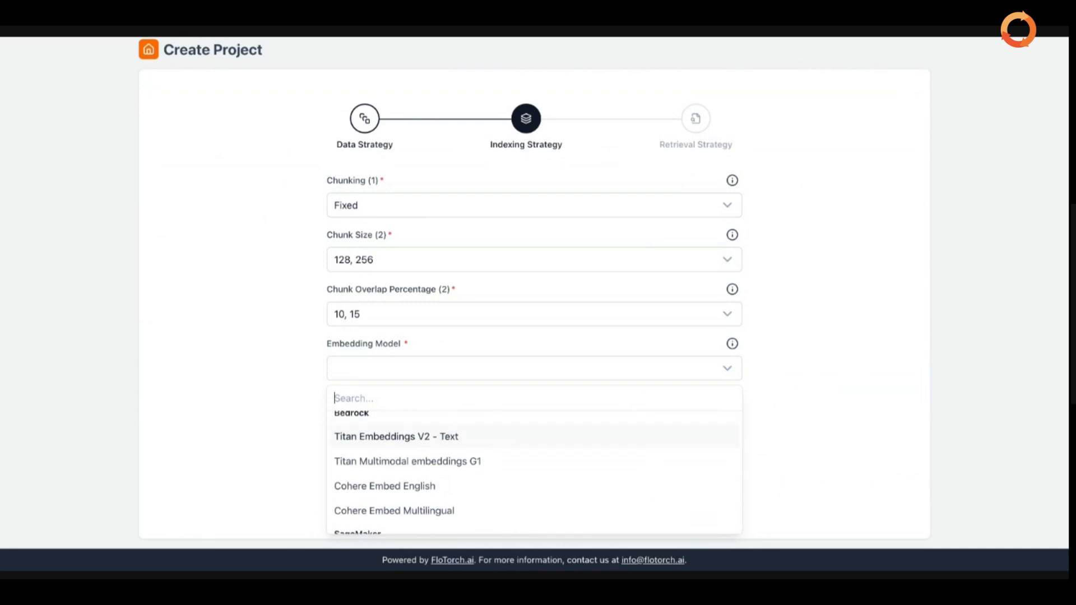
left_click(496, 436)
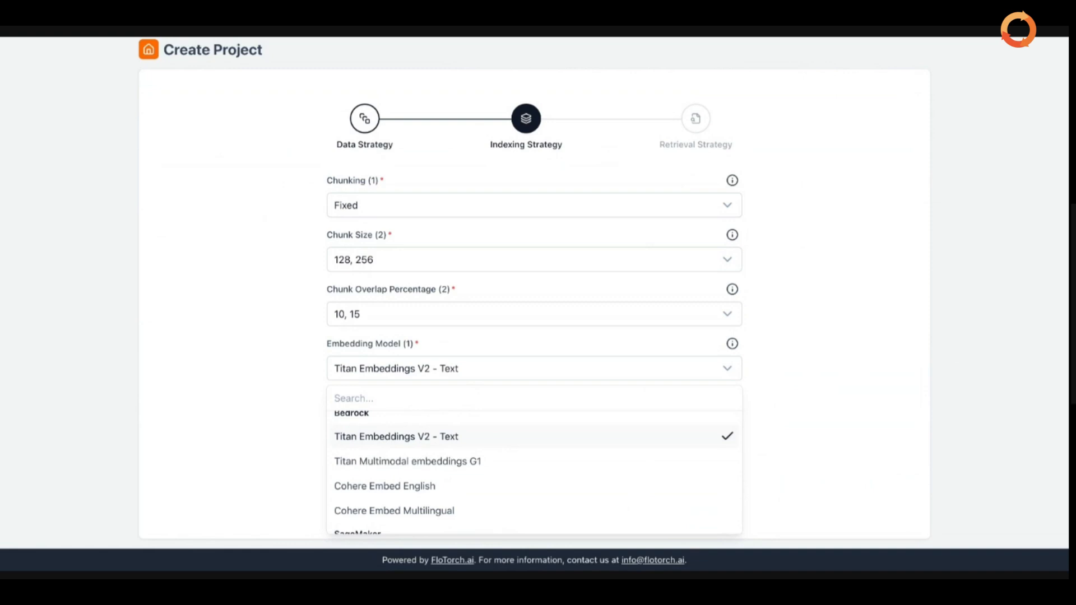
left_click(477, 484)
Set the vector dimensions to 1024.
left_click(769, 464)
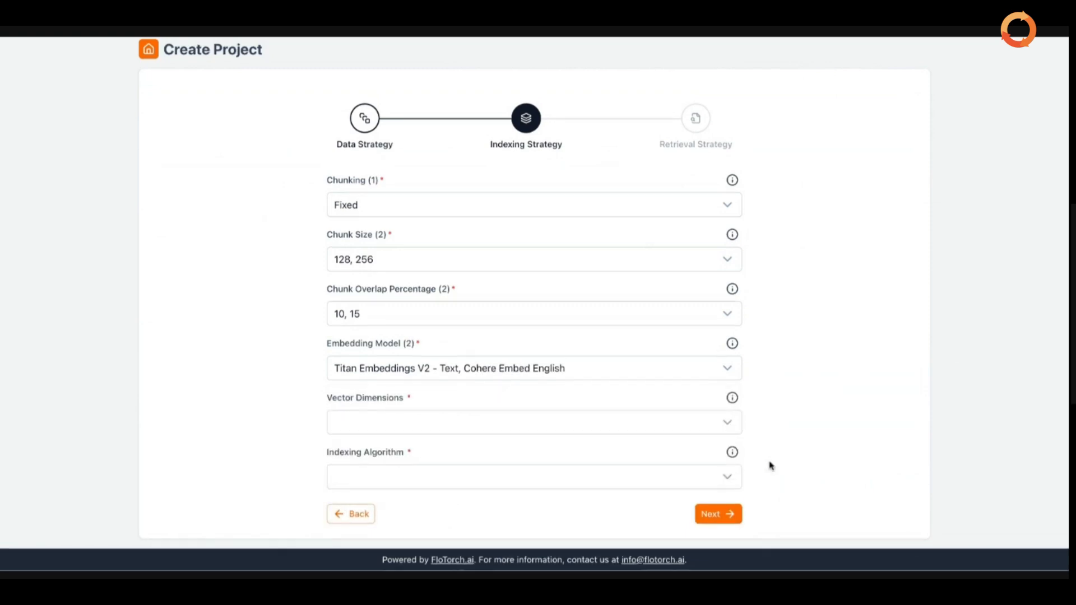
left_click(684, 428)
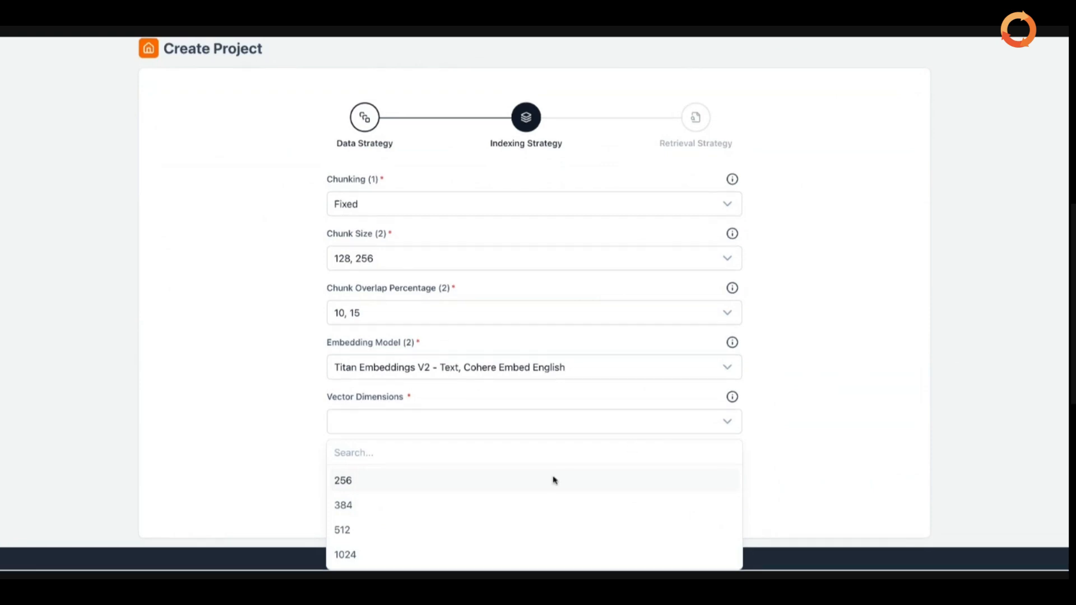
left_click(395, 560)
left_click(807, 473)
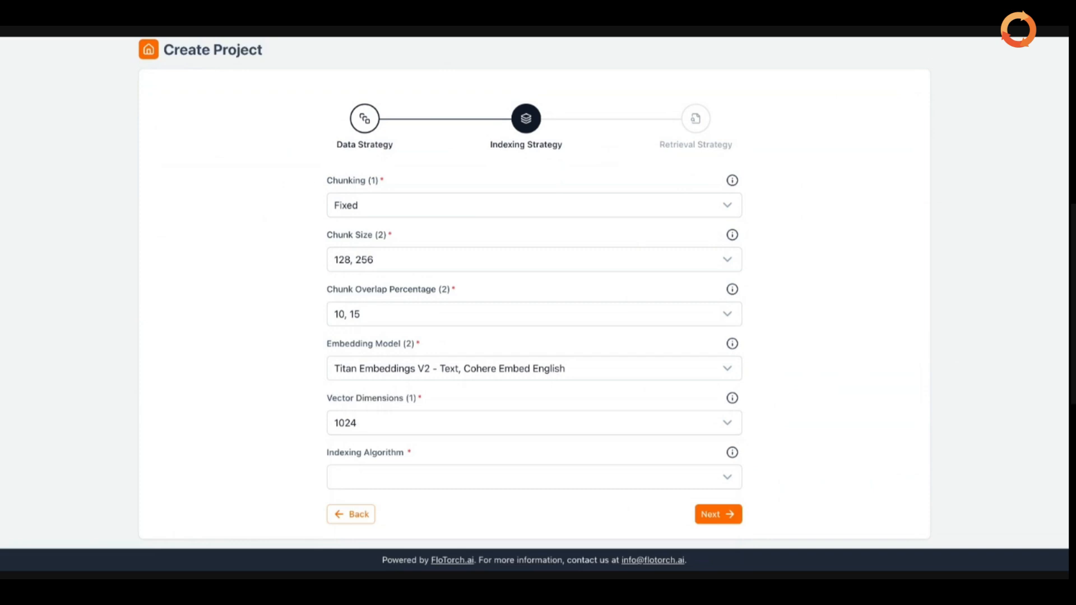
Choose HNSW as the indexing algorithm and advance to Retrieval Strategy.
left_click(736, 477)
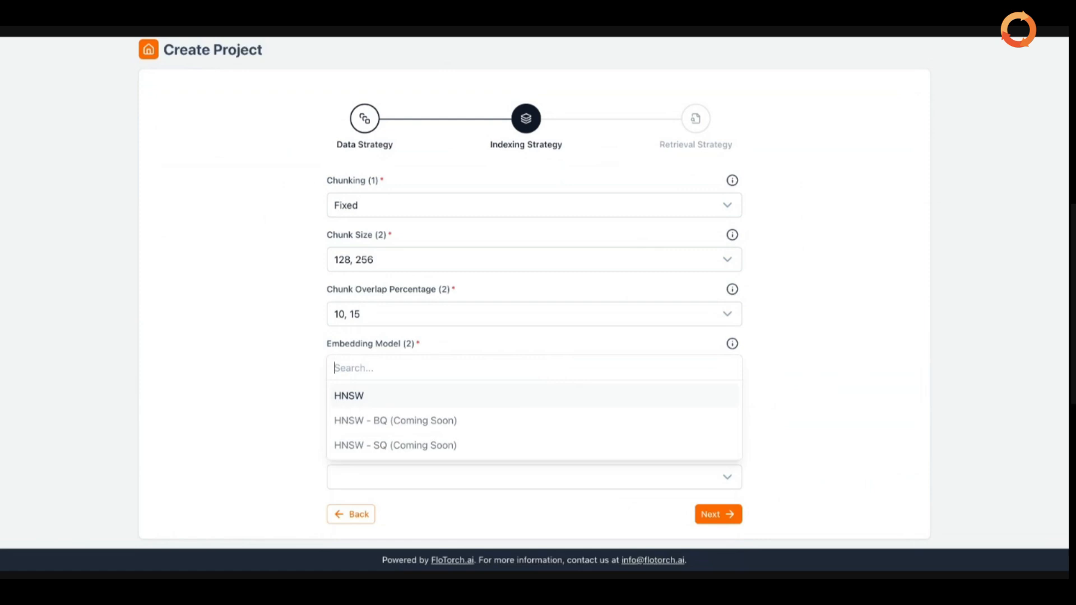
key("Return")
left_click(795, 414)
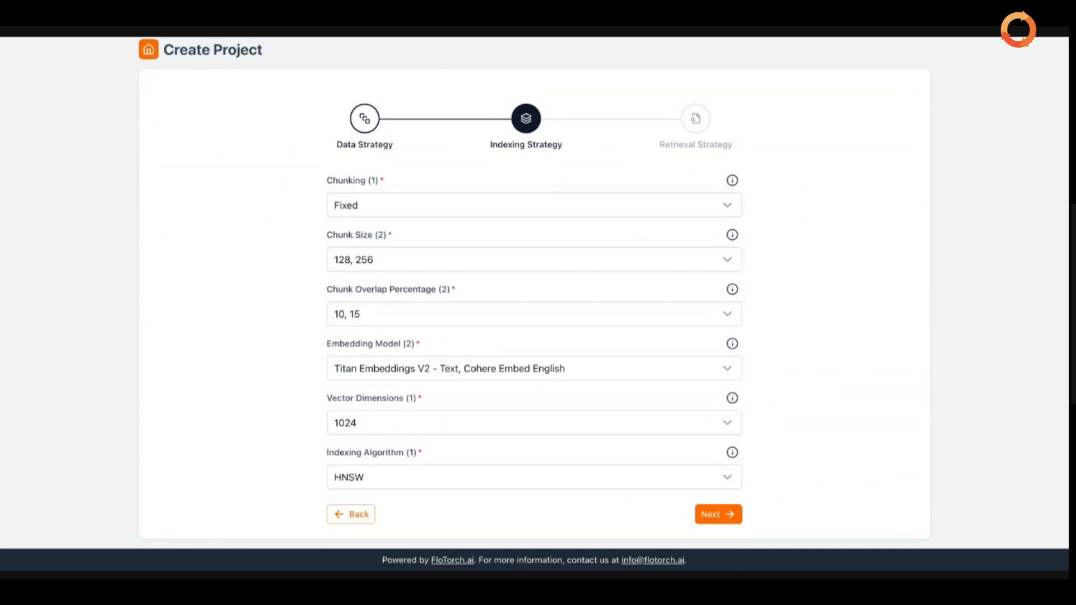
left_click(730, 520)
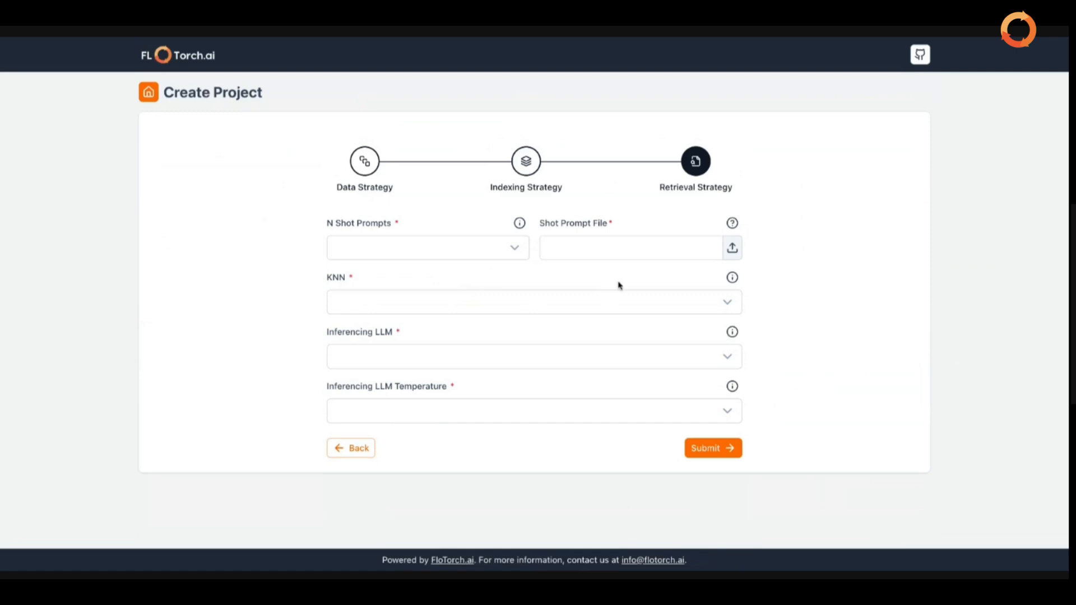
Open the help guide for the Shot Prompt File format on the Retrieval Strategy step.
left_click(732, 224)
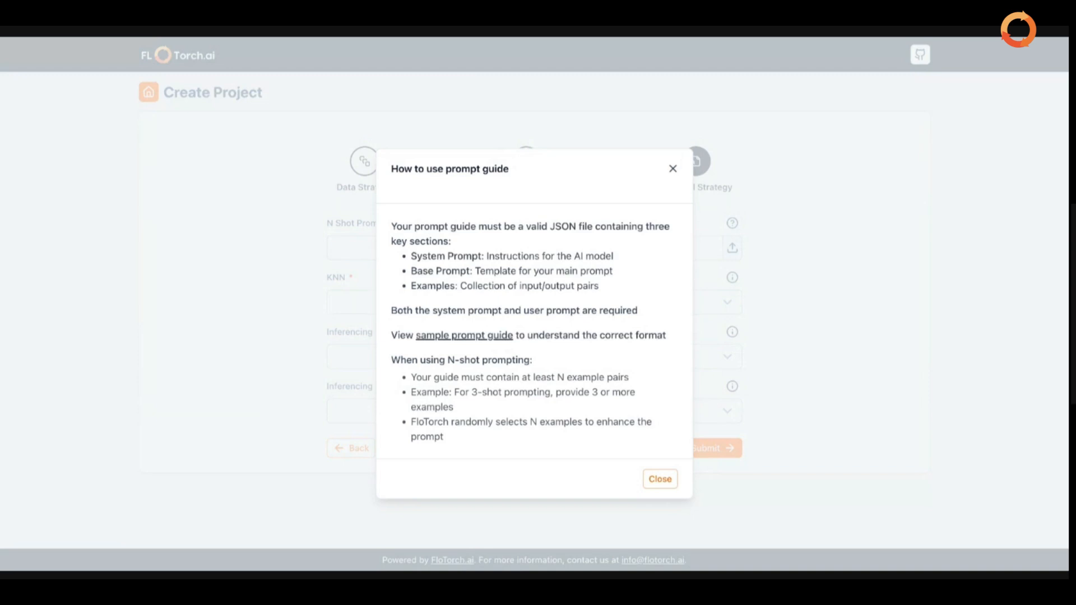
Close the prompt guide, set N Shot Prompts to 1 and attach the shot prompt file.
left_click(672, 169)
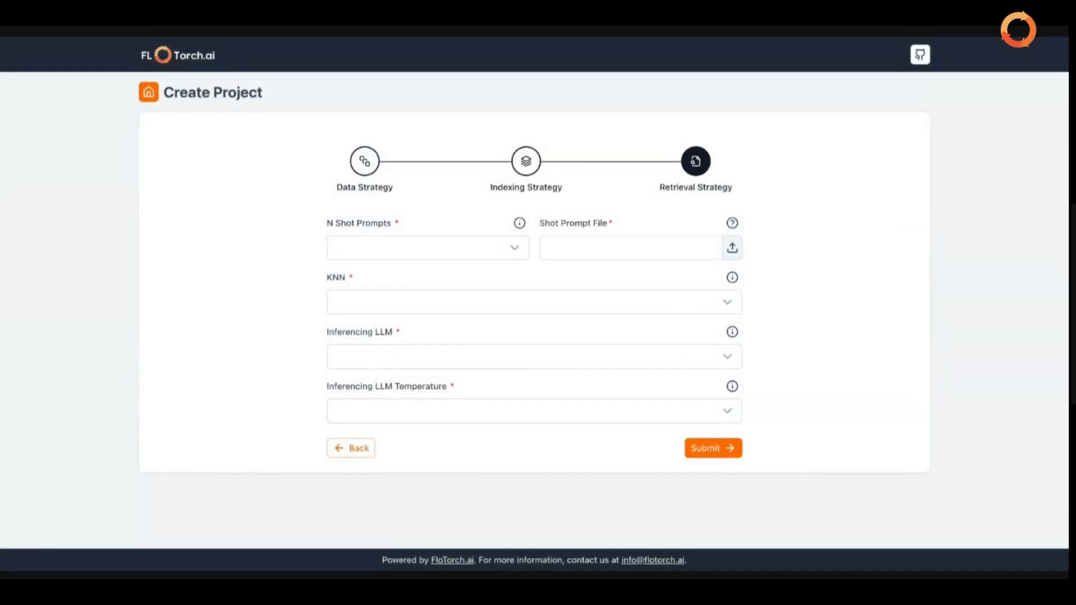
left_click(511, 247)
left_click(355, 329)
left_click(674, 276)
left_click(733, 253)
left_click(418, 300)
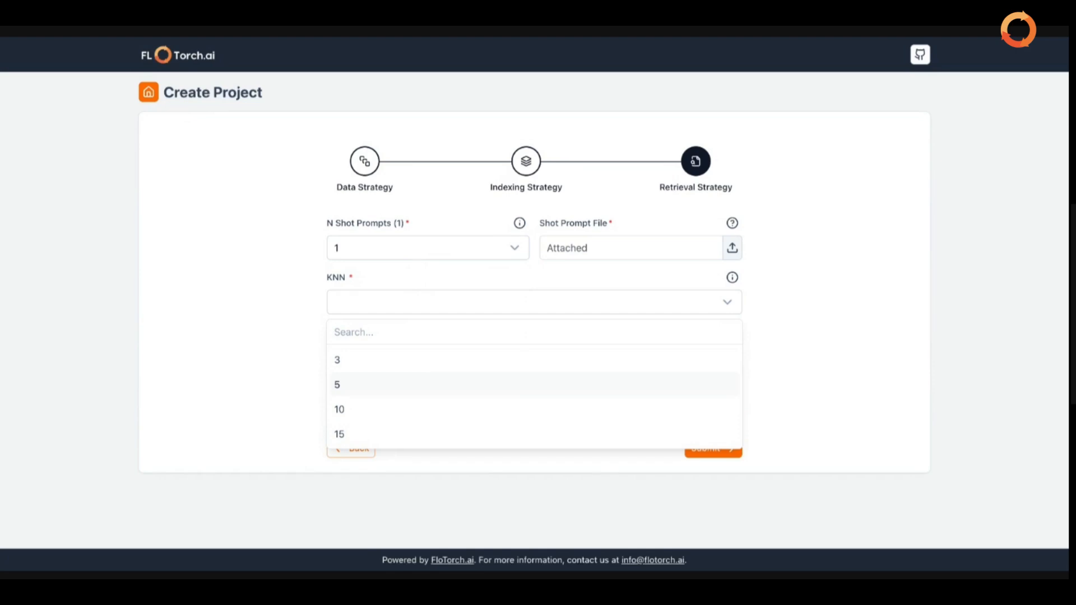
Check 5 and 10 as the retrieval KNN values.
left_click(406, 385)
left_click(406, 412)
left_click(812, 370)
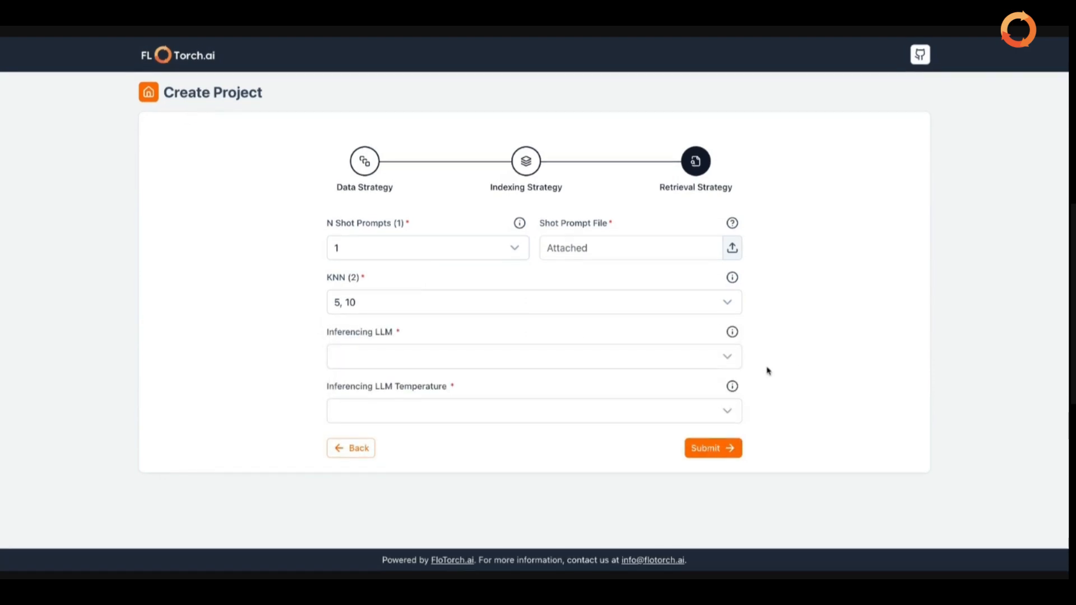
left_click(660, 364)
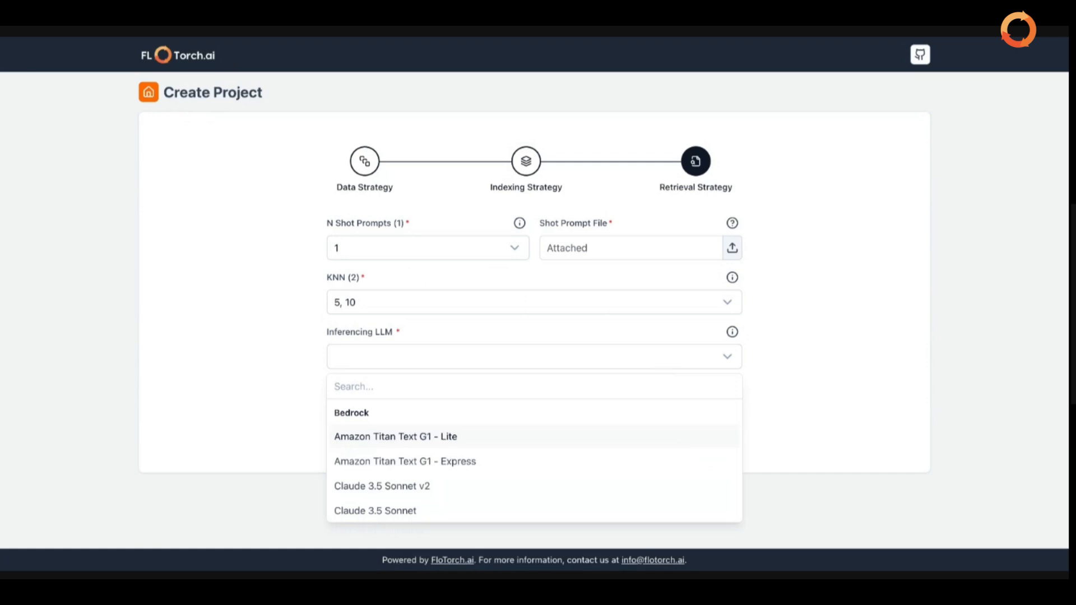
Check Claude 3.5 Sonnet v2, Meta Llama 3.2 3B Instruct and Mistral 7B Instruct in the Inferencing LLM list.
scroll(595, 411, "down", 3)
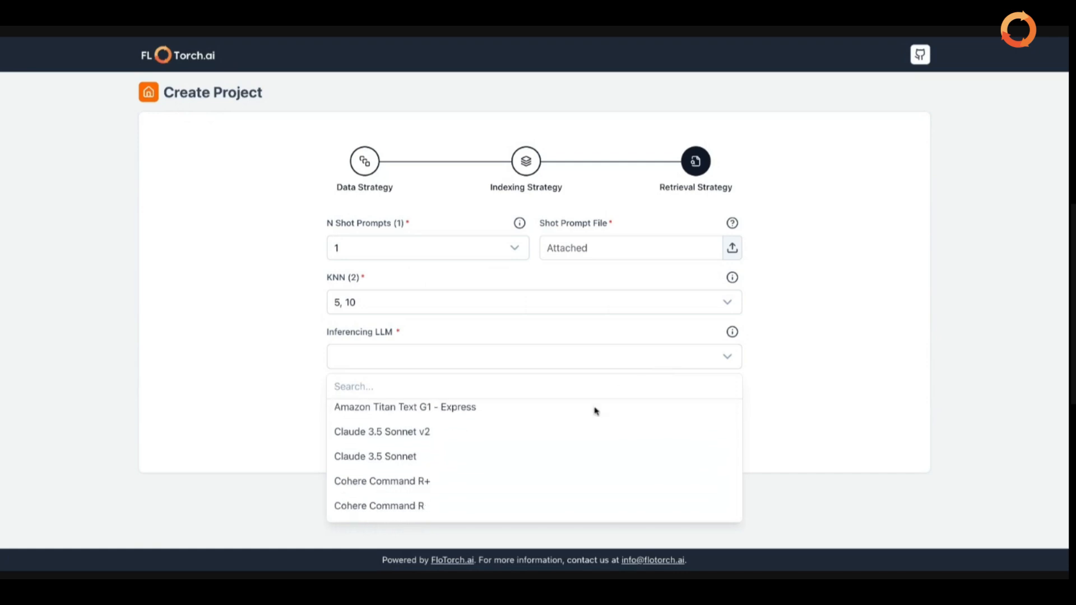
scroll(595, 410, "up", 2)
scroll(596, 410, "up", 1)
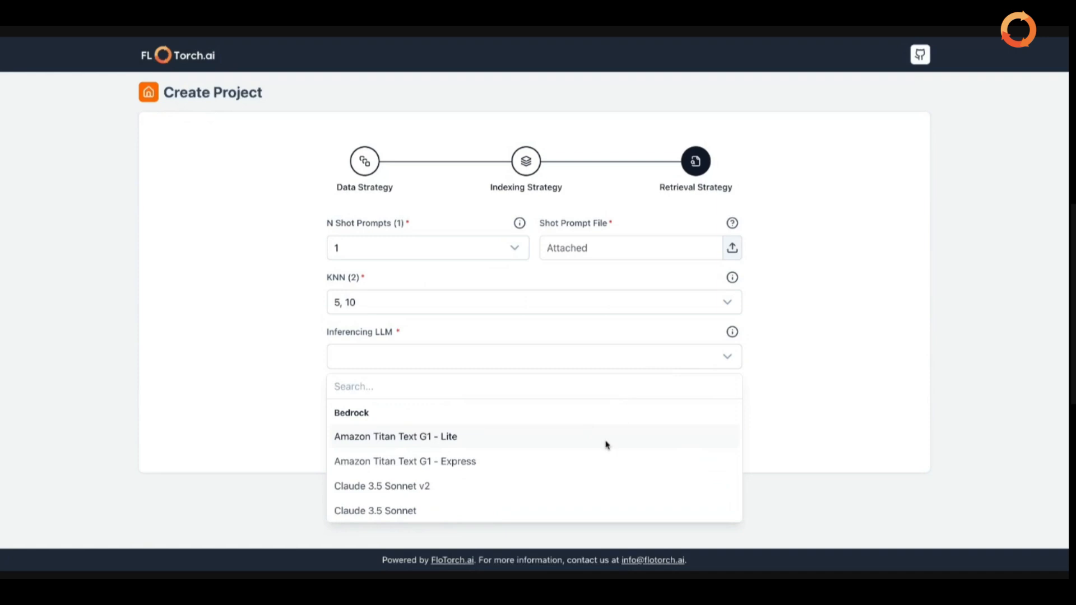
scroll(605, 444, "down", 10)
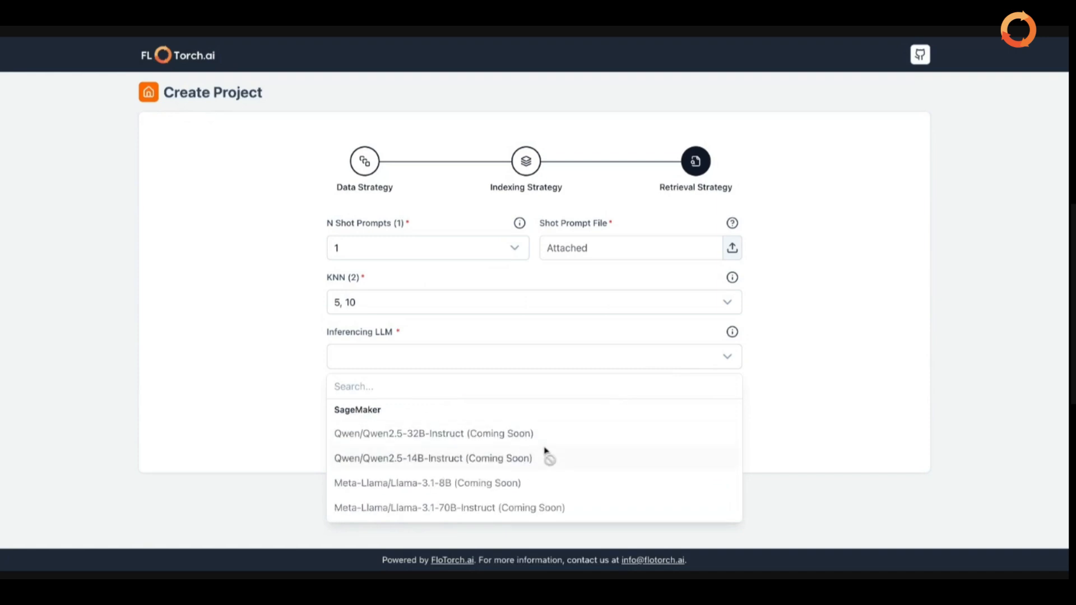
scroll(546, 451, "up", 1)
scroll(540, 430, "up", 10)
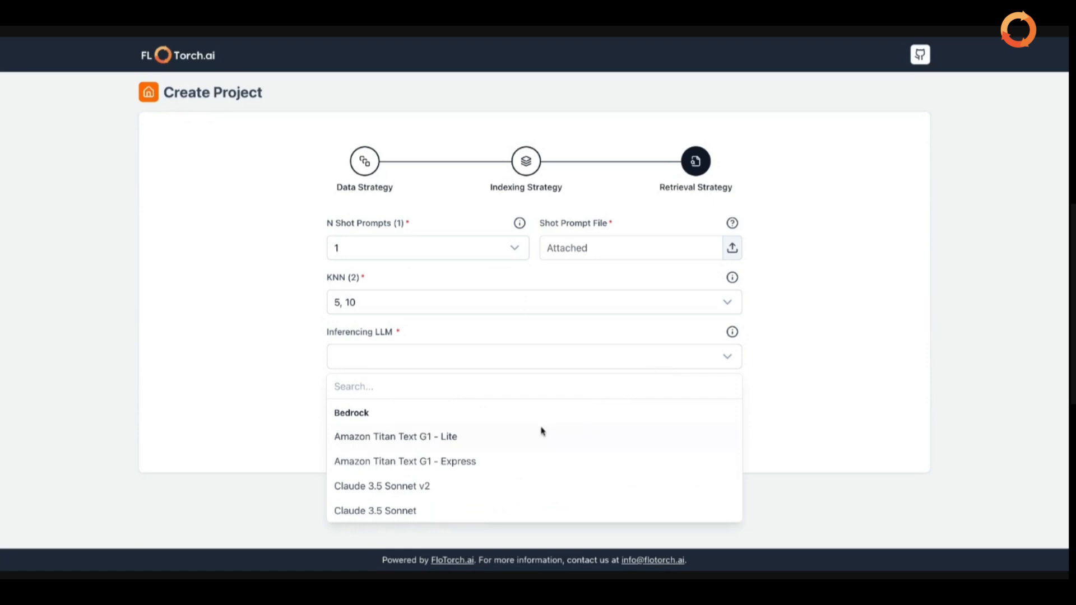
scroll(469, 481, "down", 1)
scroll(428, 435, "down", 1)
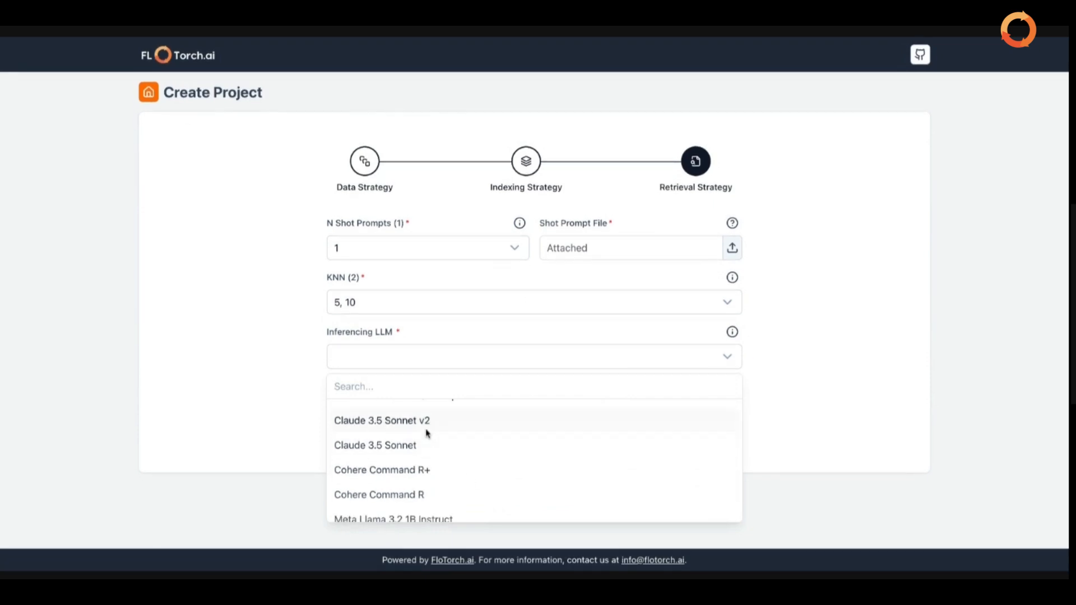
left_click(428, 432)
scroll(427, 433, "down", 1)
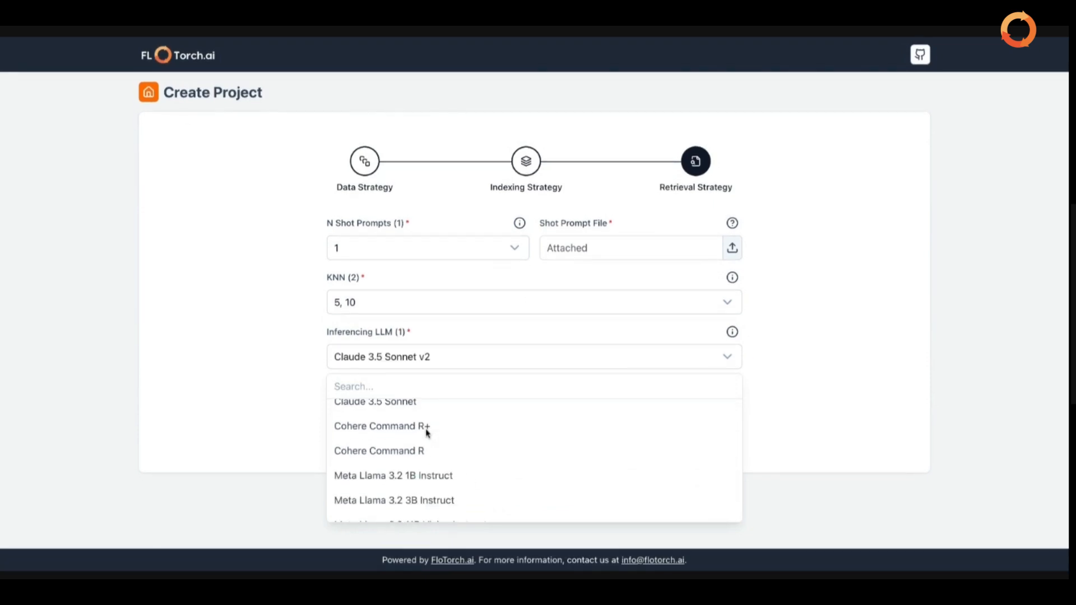
left_click(421, 500)
scroll(421, 504, "down", 5)
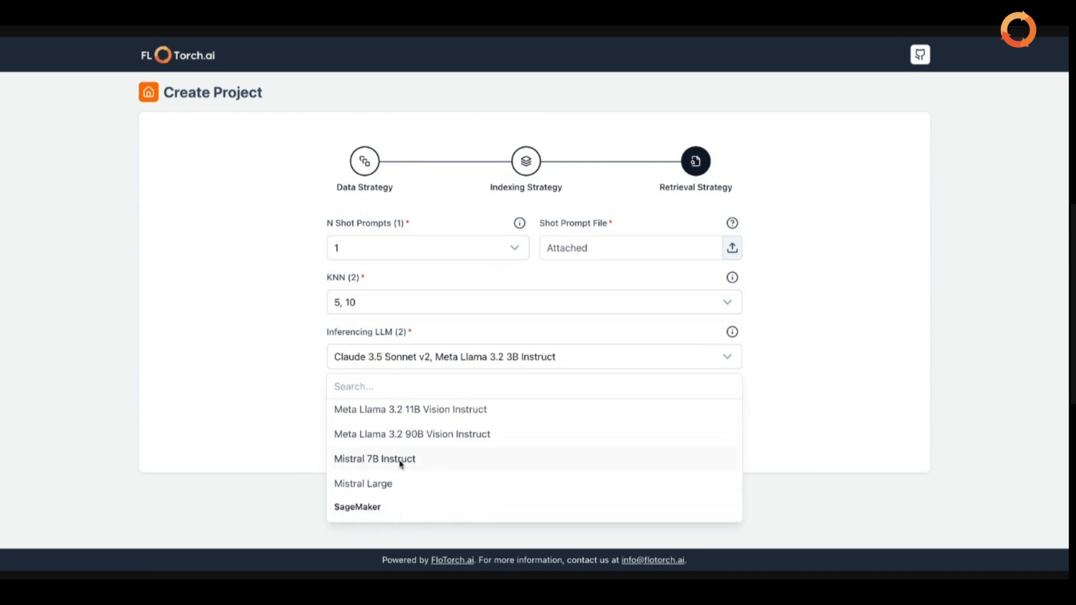
left_click(401, 463)
left_click(779, 430)
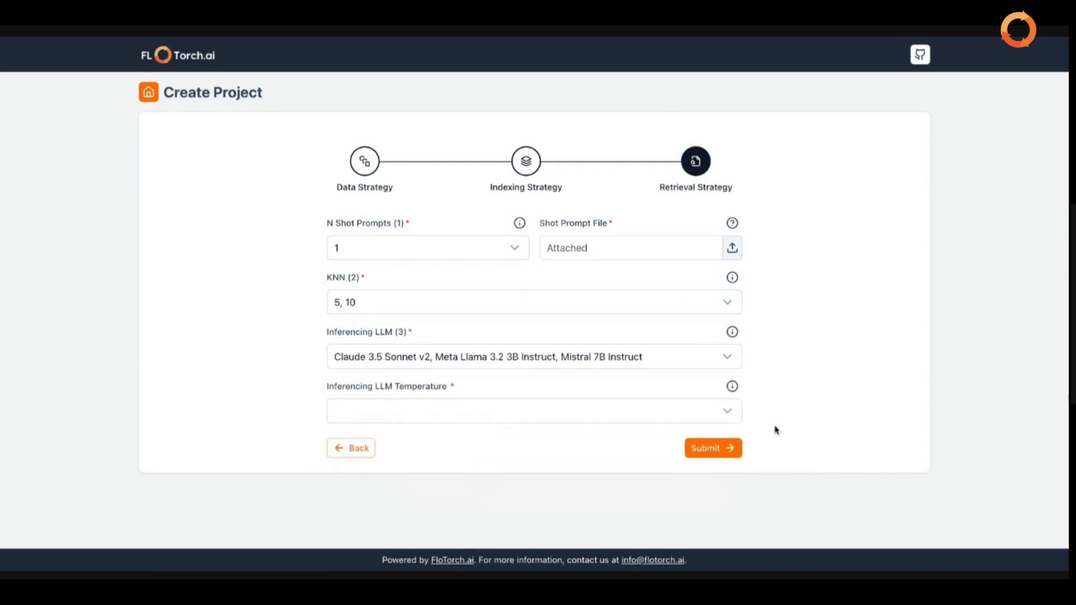
left_click(556, 412)
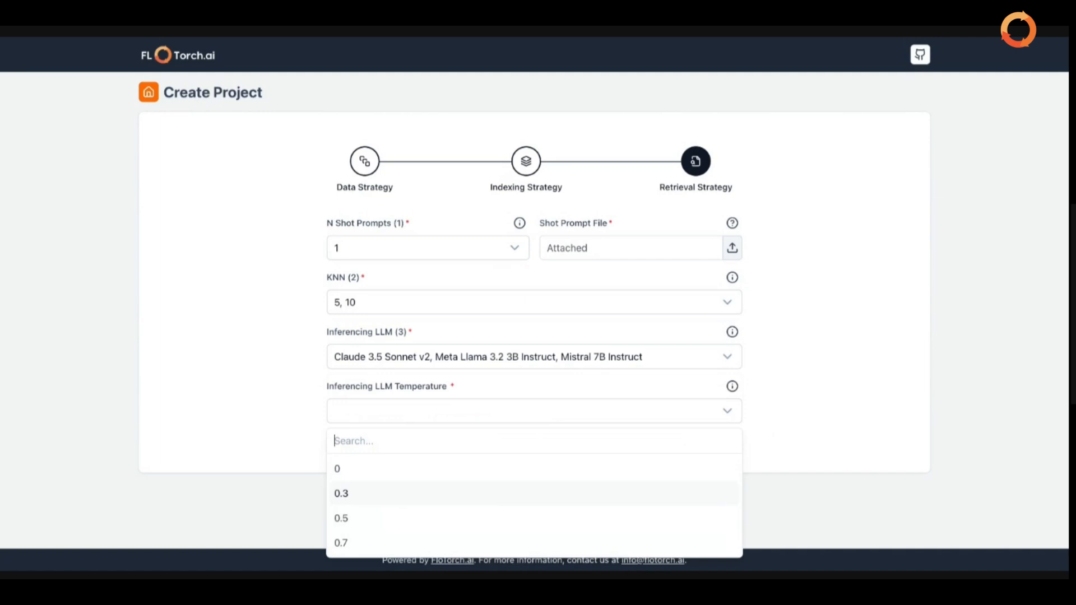
Choose temperatures 0.3 and 0.5 and submit the project, giving 72 valid experiments.
key("Return")
left_click(470, 517)
left_click(854, 413)
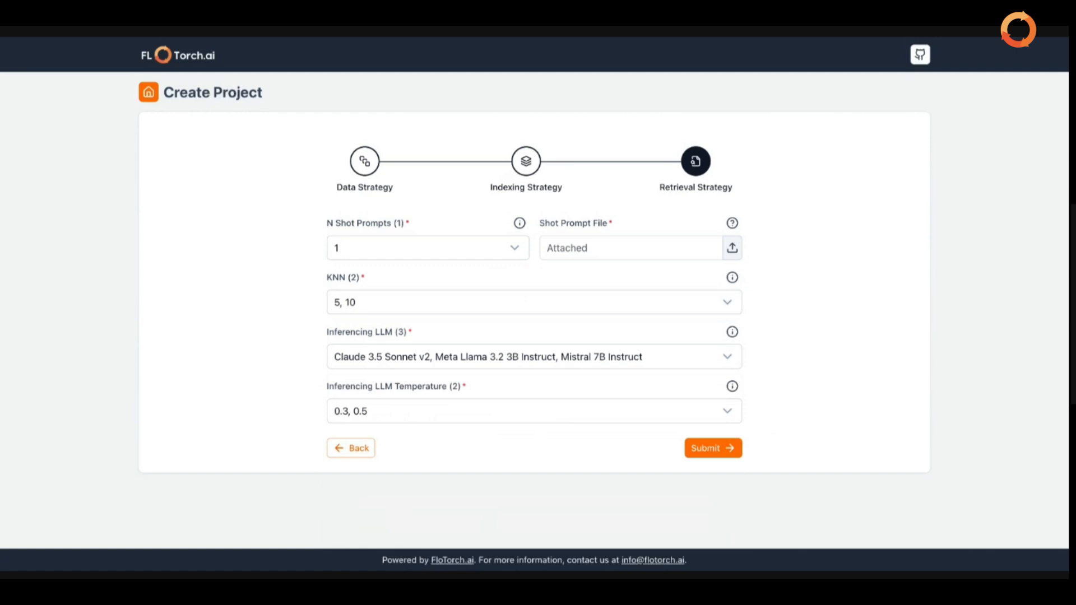
left_click(732, 450)
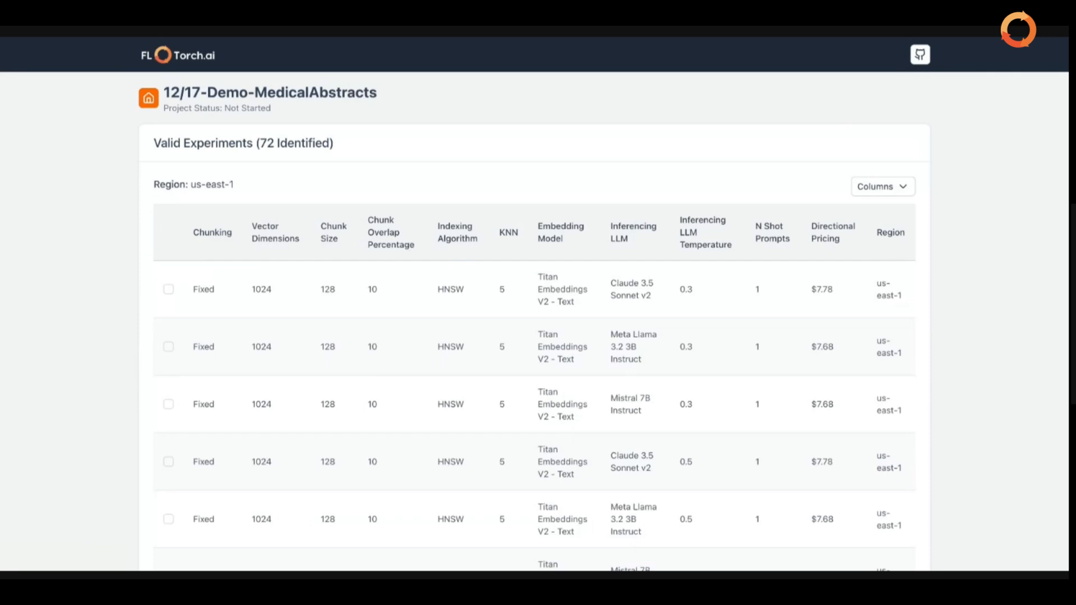
scroll(534, 302, "down", 8)
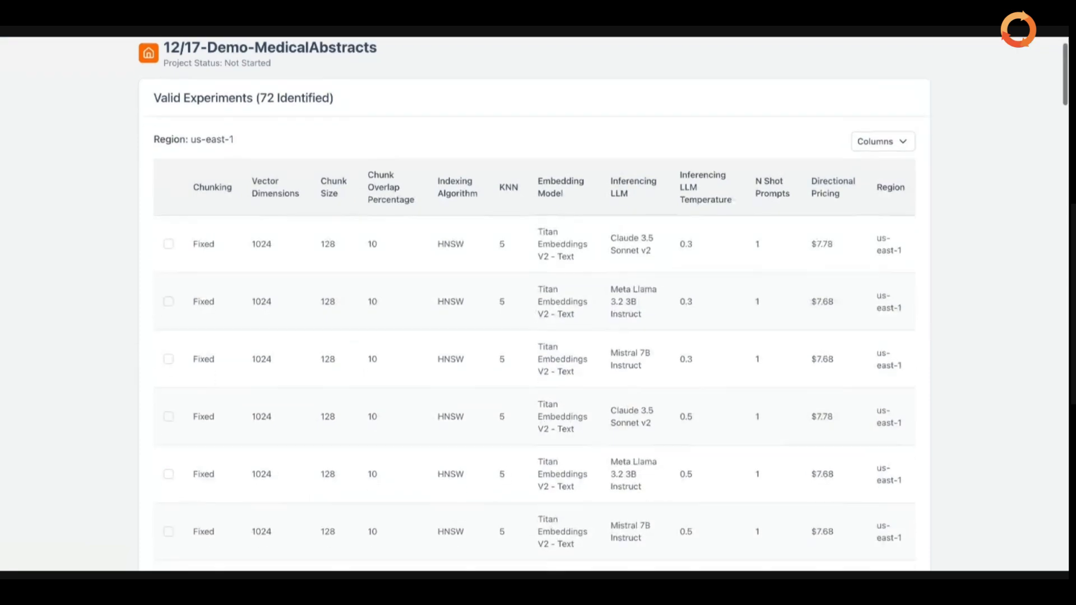
scroll(534, 303, "down", 10)
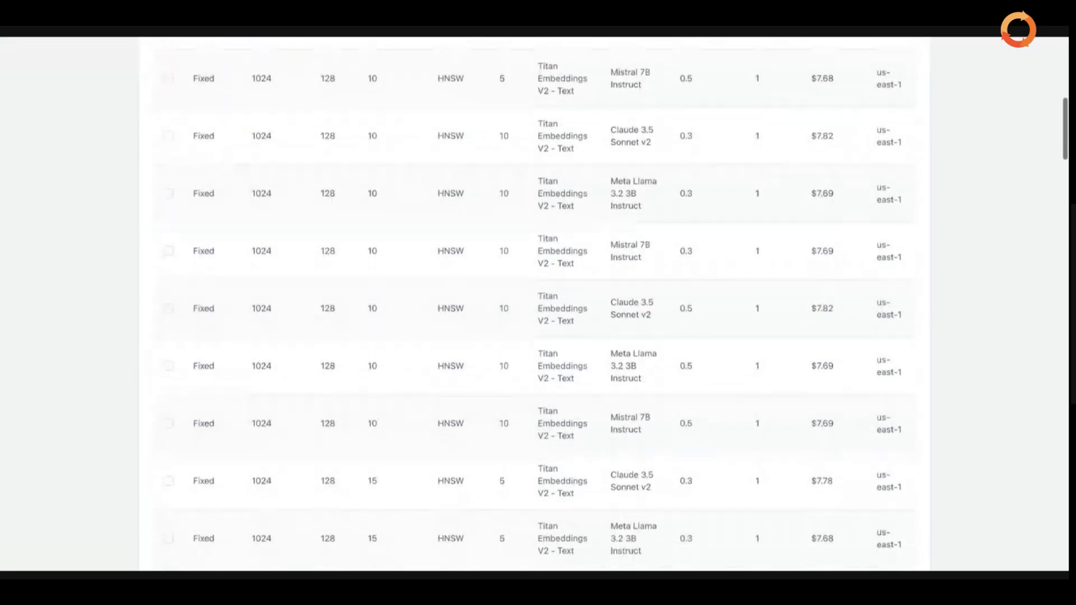
scroll(534, 303, "up", 15)
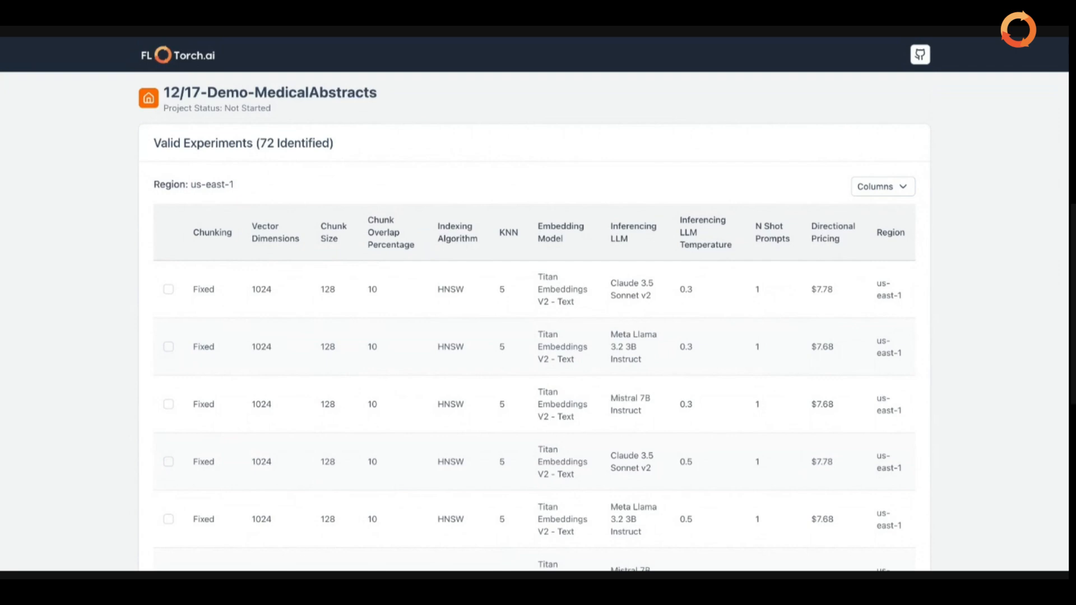
Tick the Titan Embeddings with Claude 3.5 Sonnet v2 experiment.
scroll(523, 326, "down", 1)
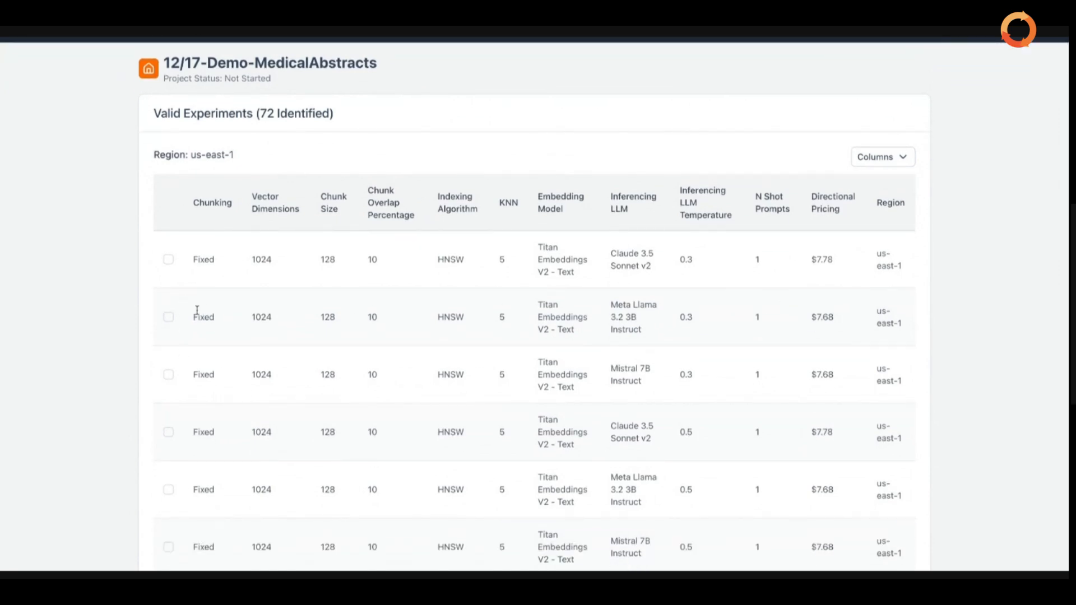
left_click(168, 260)
scroll(214, 389, "down", 6)
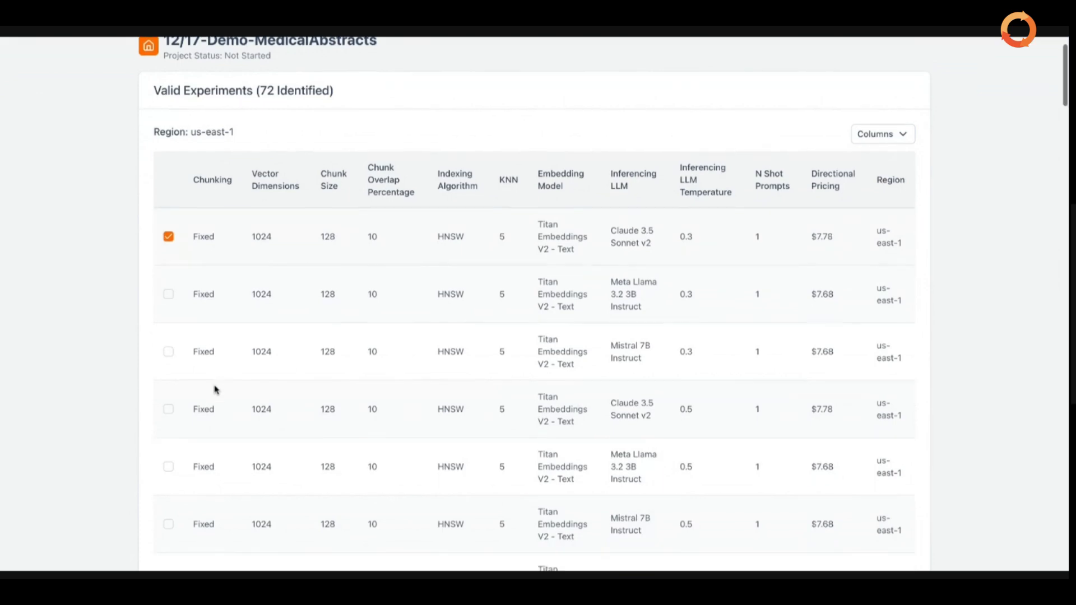
scroll(214, 387, "up", 3)
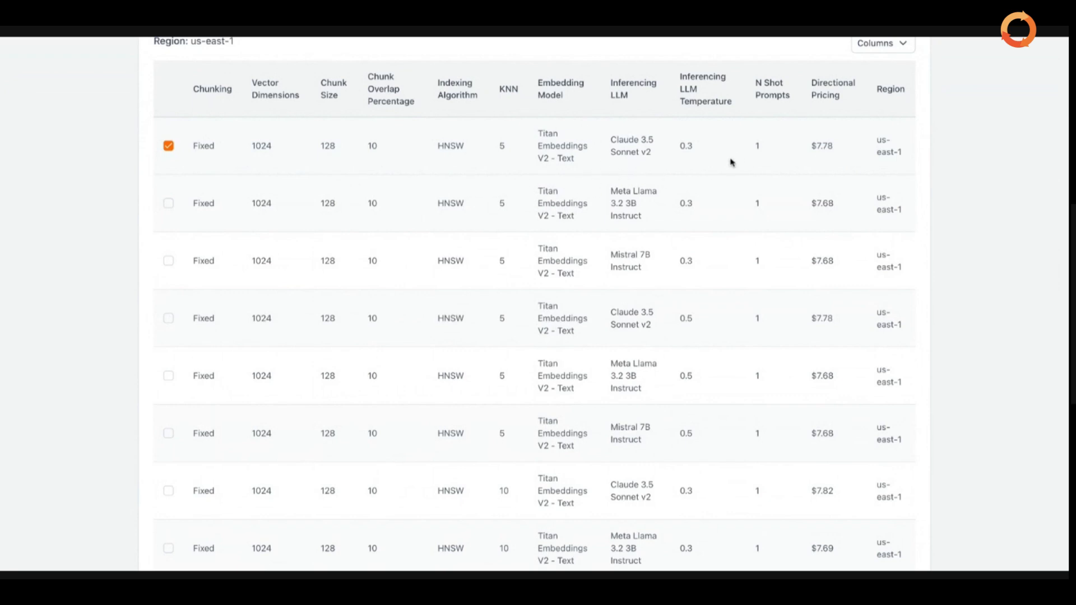
scroll(722, 165, "down", 5)
scroll(722, 166, "down", 7)
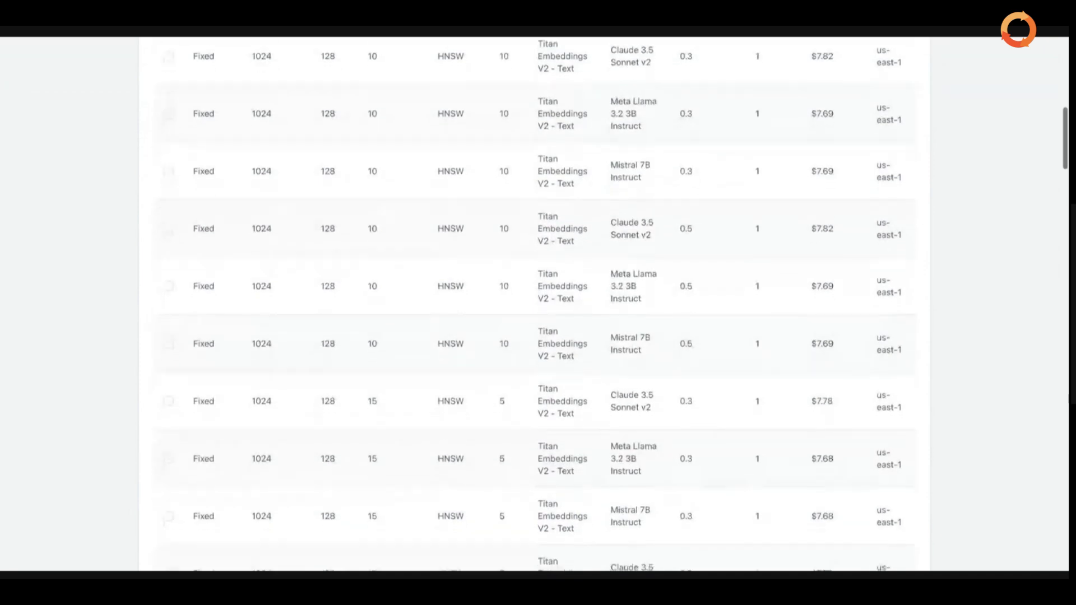
scroll(721, 265, "down", 8)
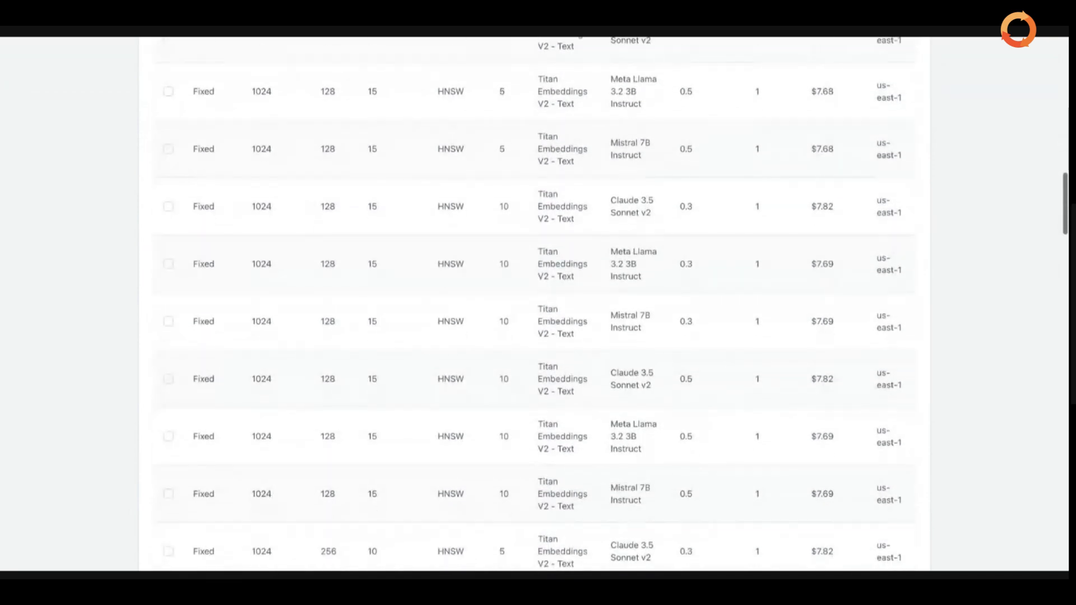
scroll(721, 265, "down", 15)
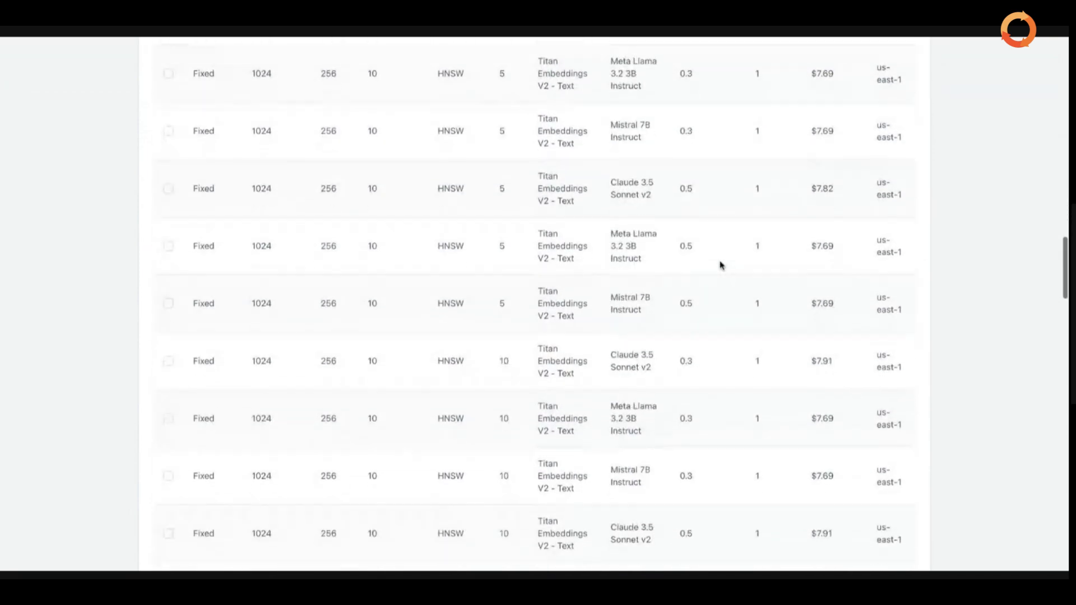
scroll(204, 475, "down", 7)
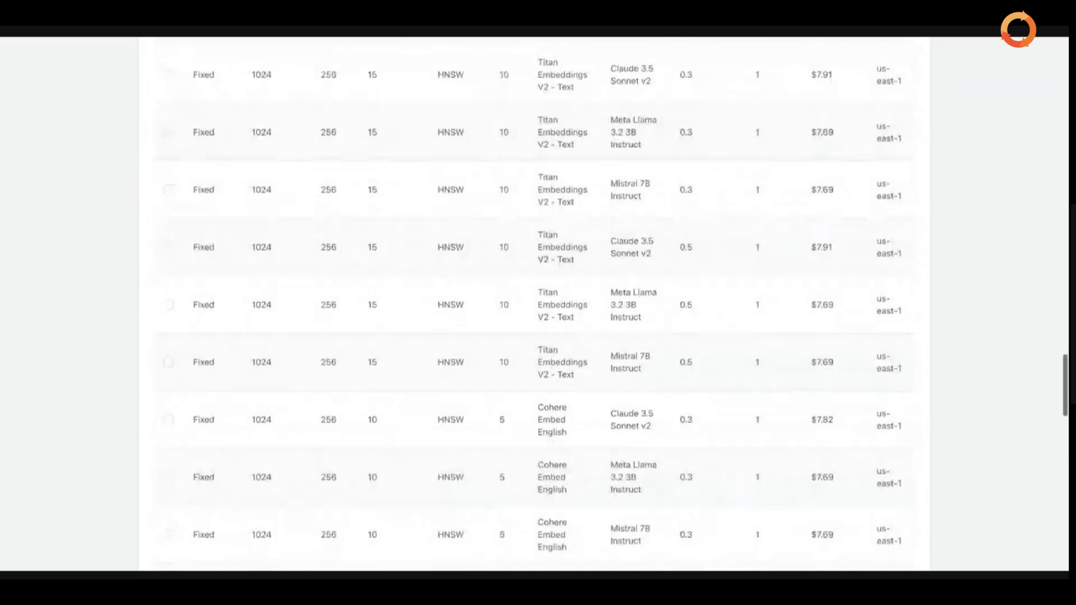
Tick the Cohere–Claude, Cohere–Meta Llama and Titan–Mistral 7B experiments.
left_click(167, 417)
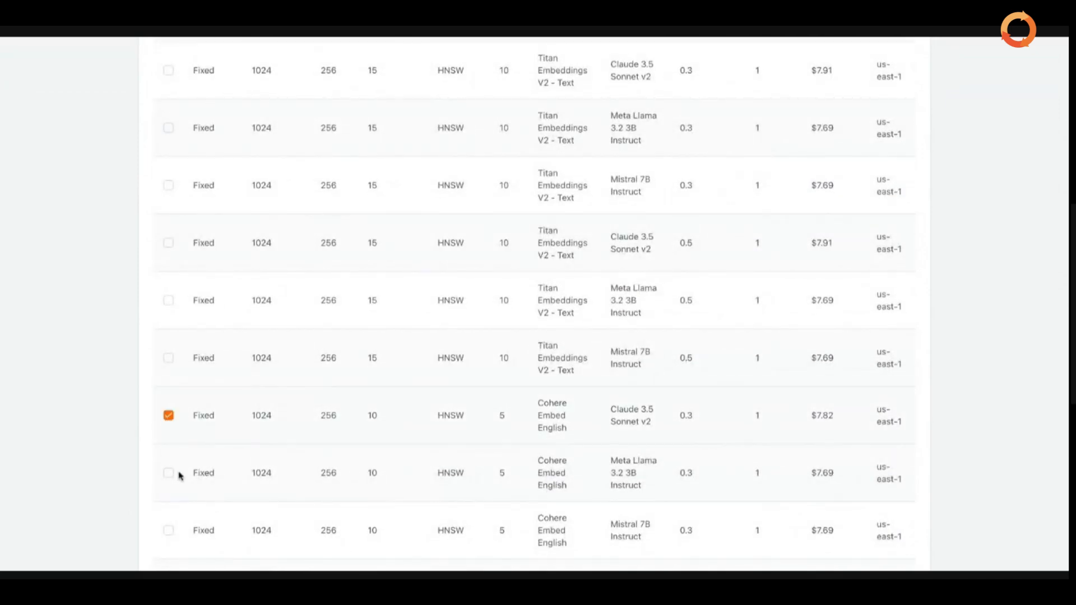
left_click(168, 473)
scroll(168, 476, "down", 5)
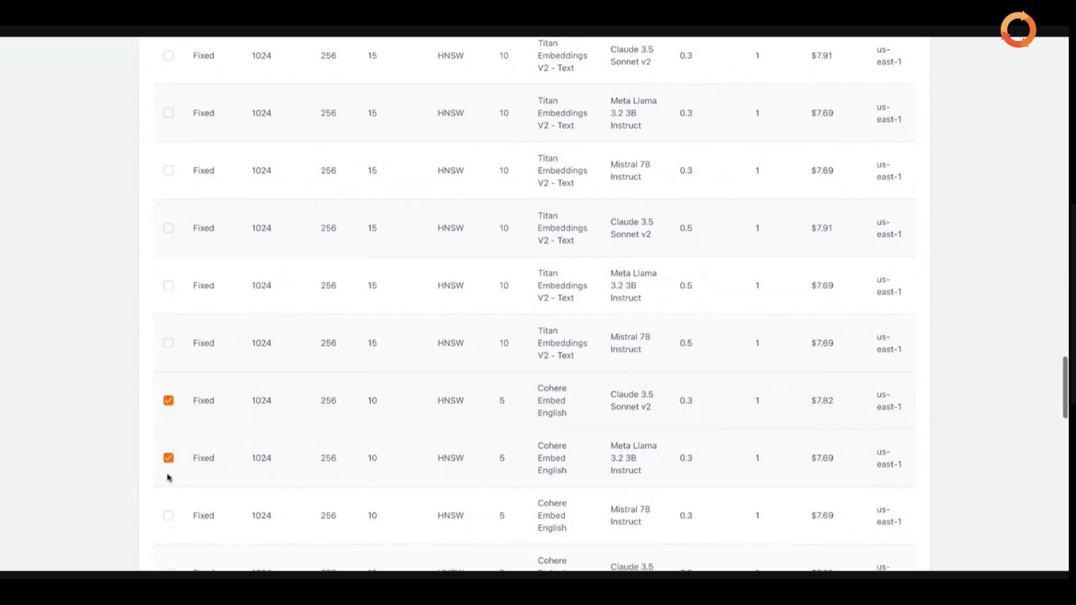
scroll(168, 476, "up", 5)
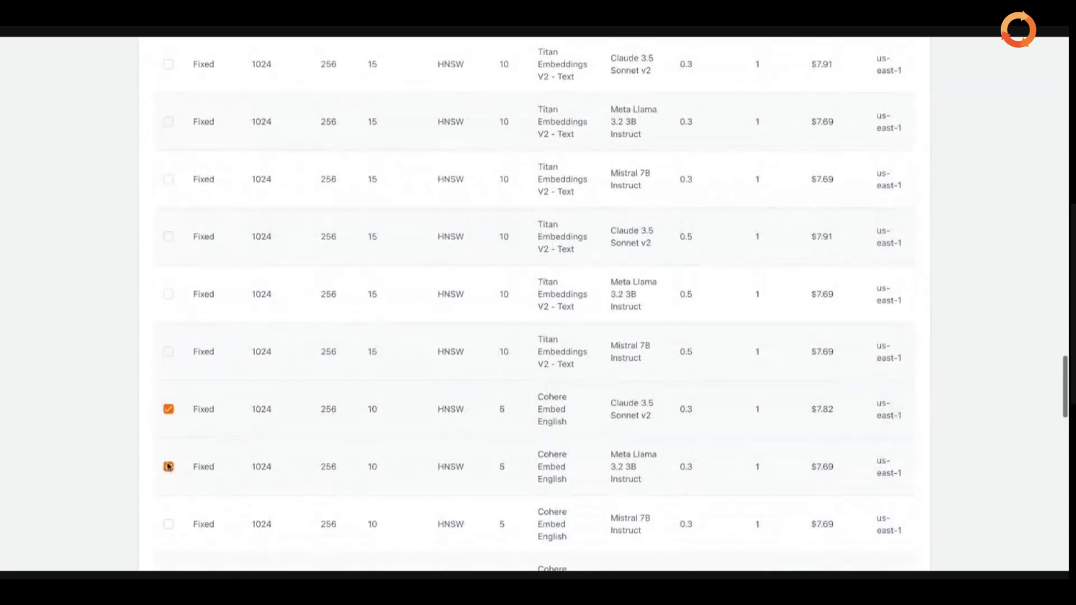
left_click(168, 180)
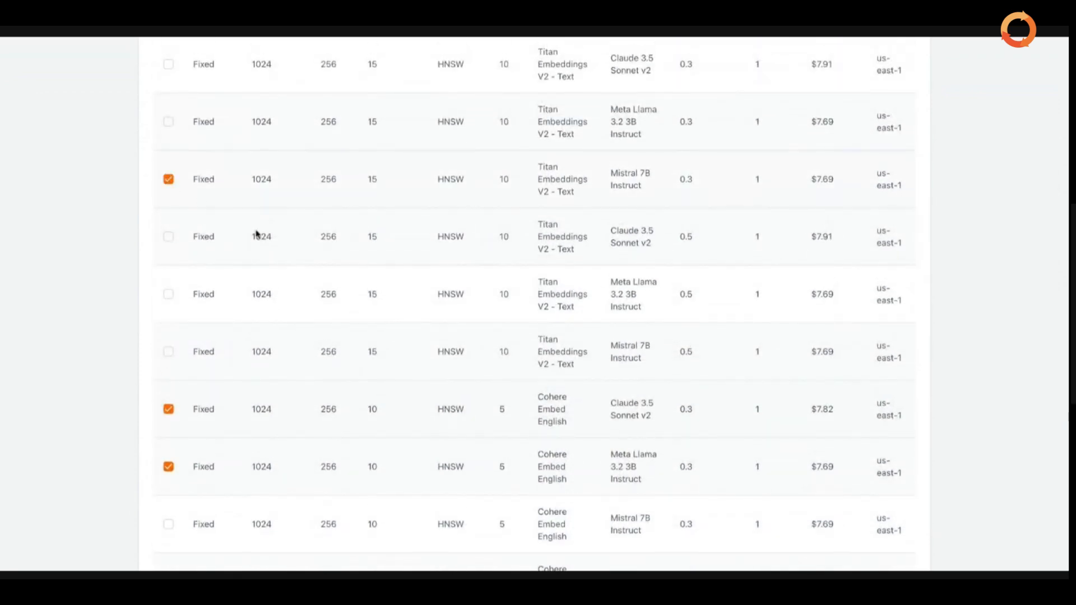
scroll(258, 235, "down", 10)
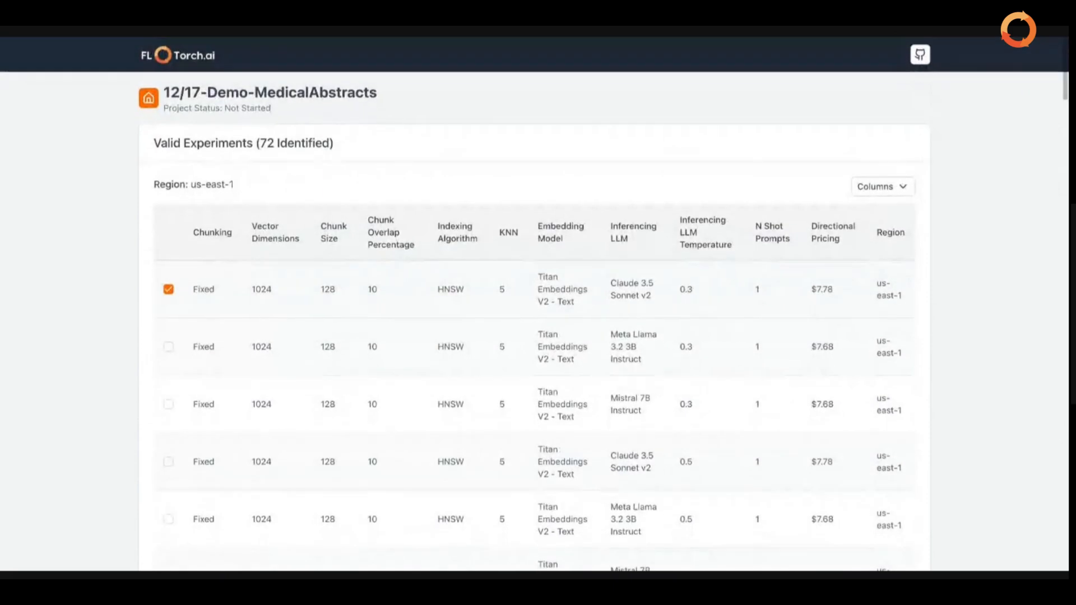
scroll(733, 304, "down", 20)
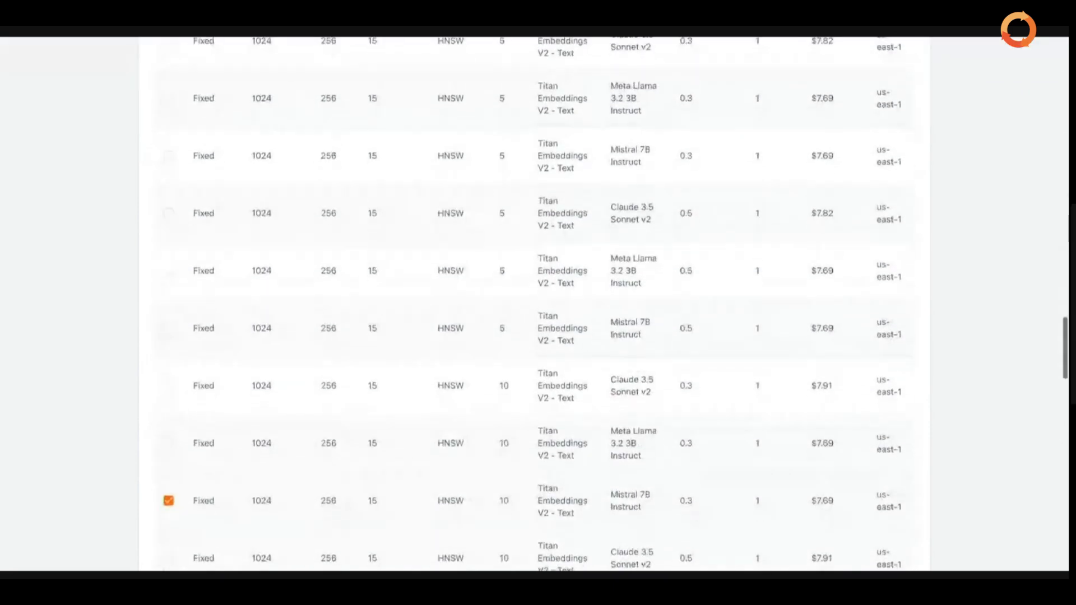
Run the four selected experiments and confirm the launch.
left_click(885, 514)
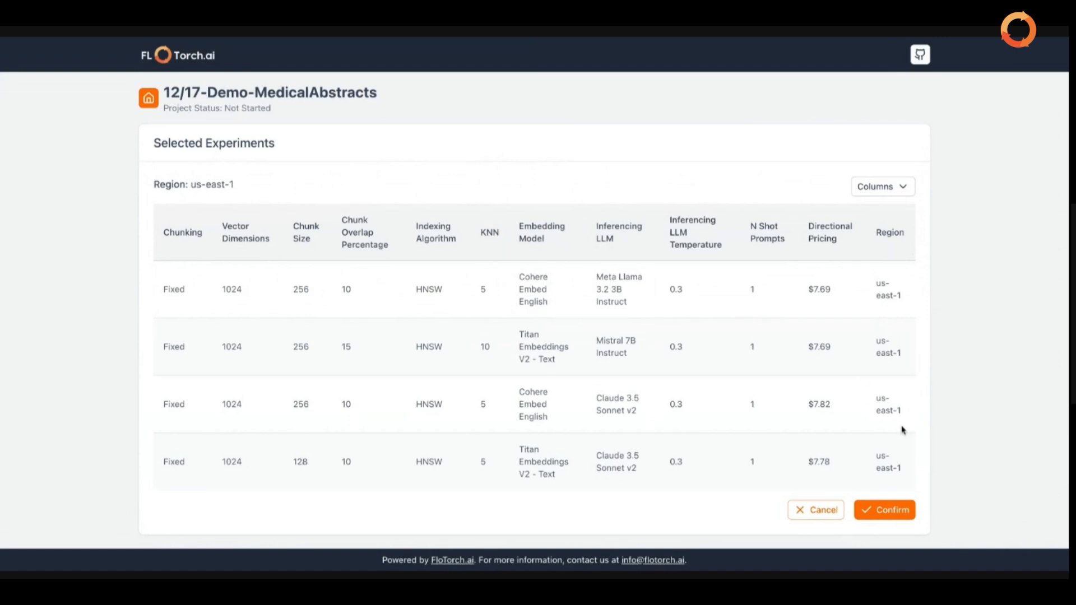
left_click(887, 516)
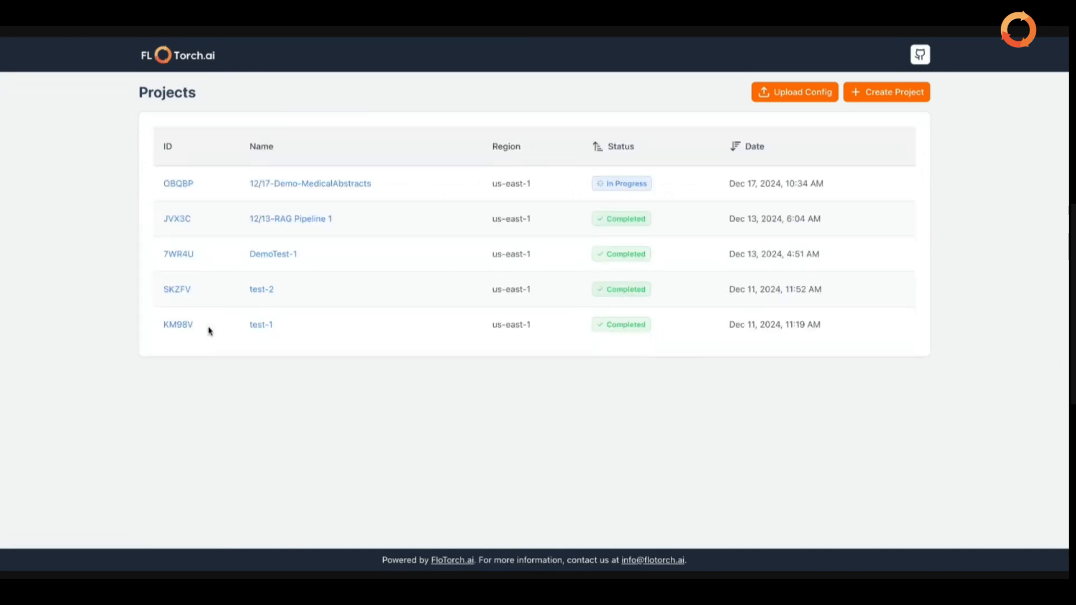
Open the 12/17-Demo-MedicalAbstracts project page to view its four running experiments.
left_click(183, 187)
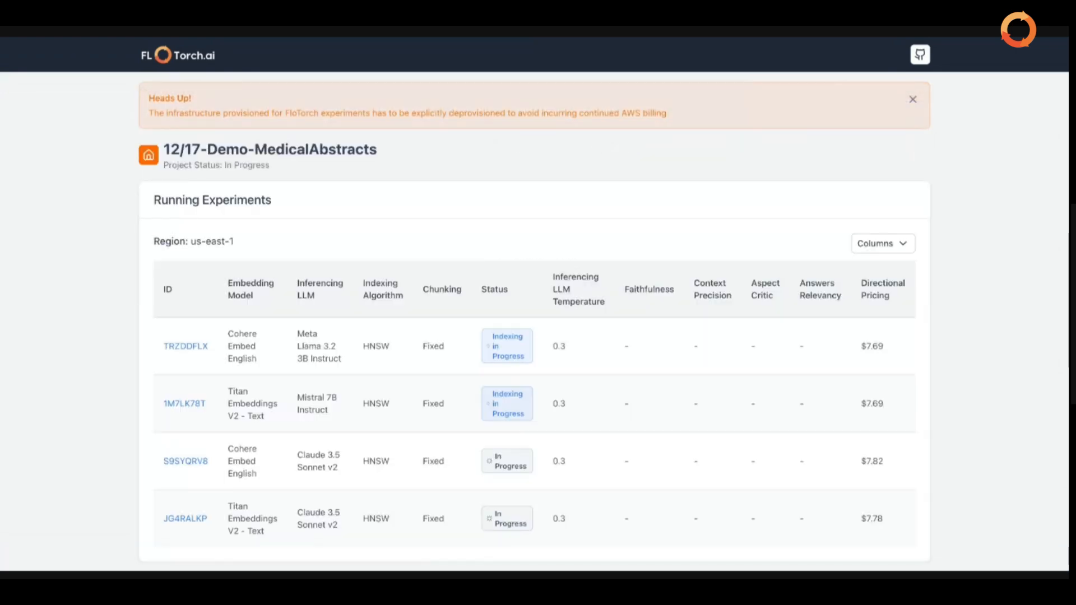
scroll(342, 196, "down", 1)
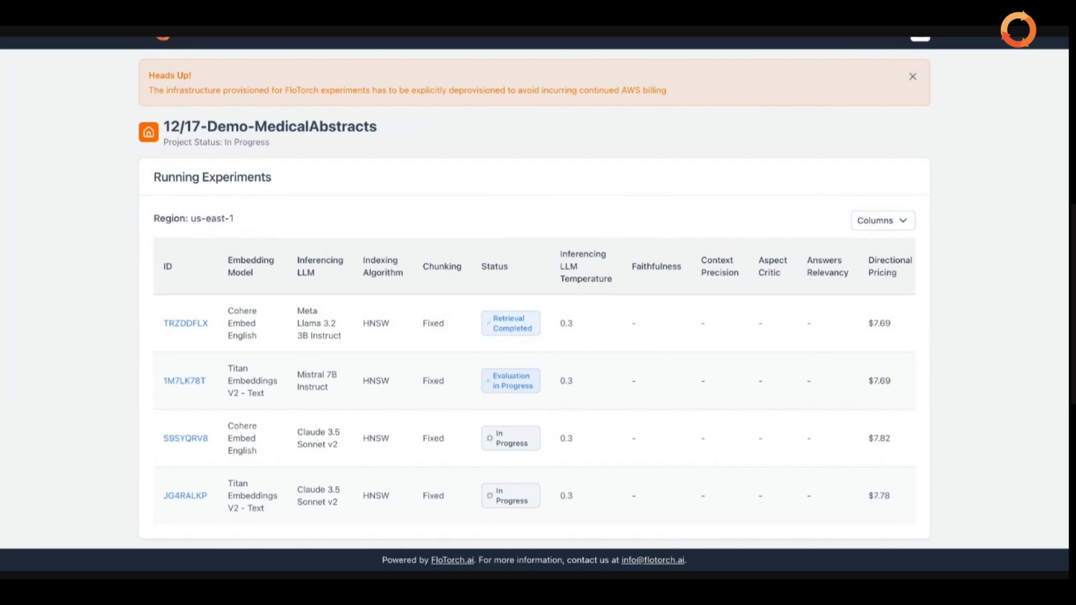
Scroll the Running Experiments table to watch the Status column update.
scroll(829, 382, "right", 2)
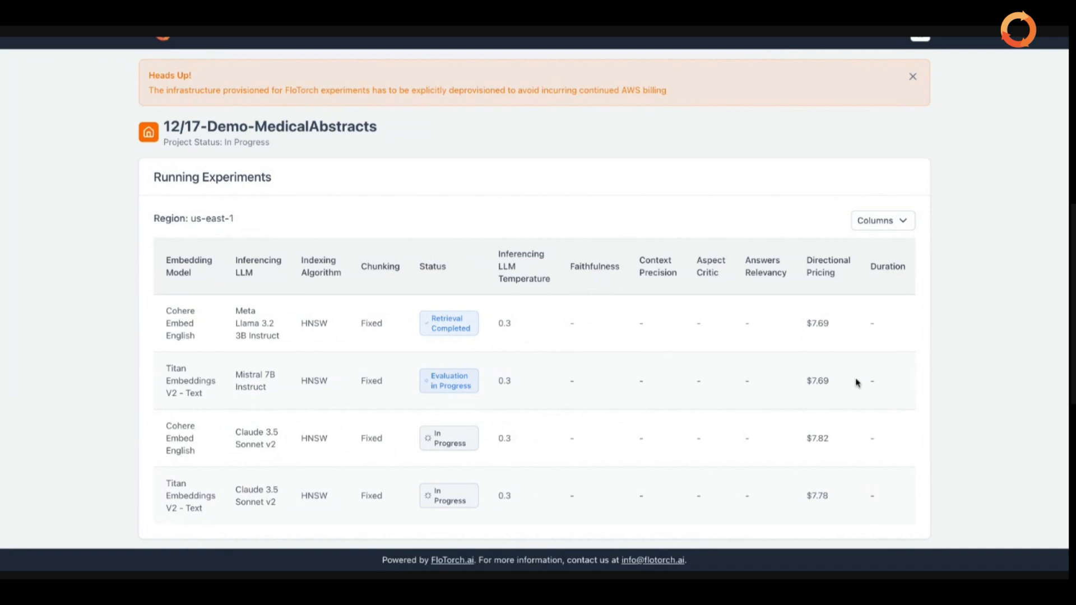
scroll(534, 386, "left", 1)
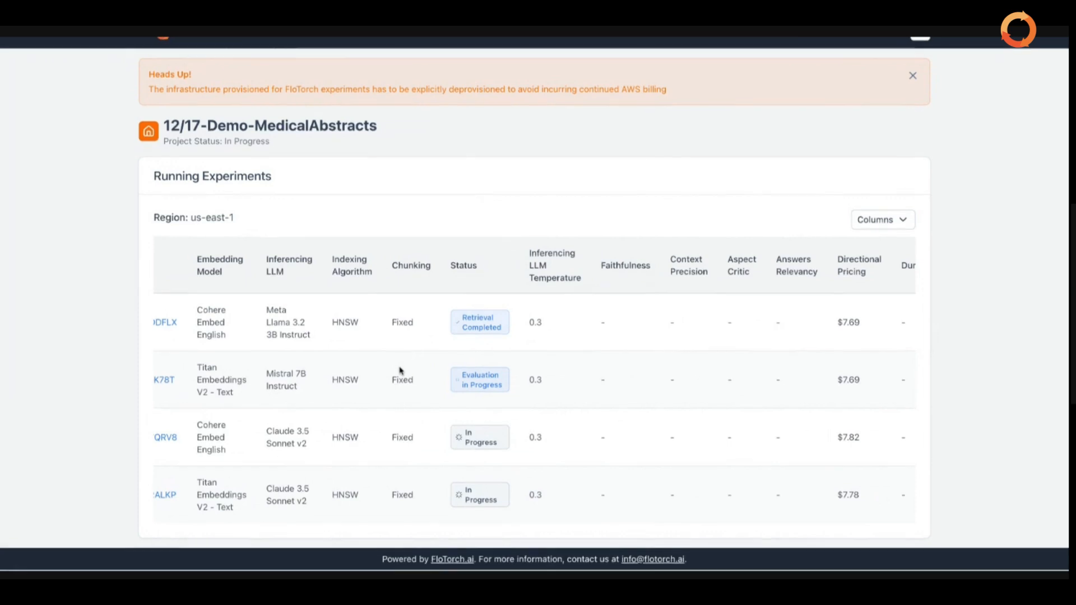
Scroll the table to read the completed Titan–Mistral run's metrics, e.g. Aspect Critic 0.95.
scroll(400, 370, "right", 1)
scroll(400, 370, "left", 2)
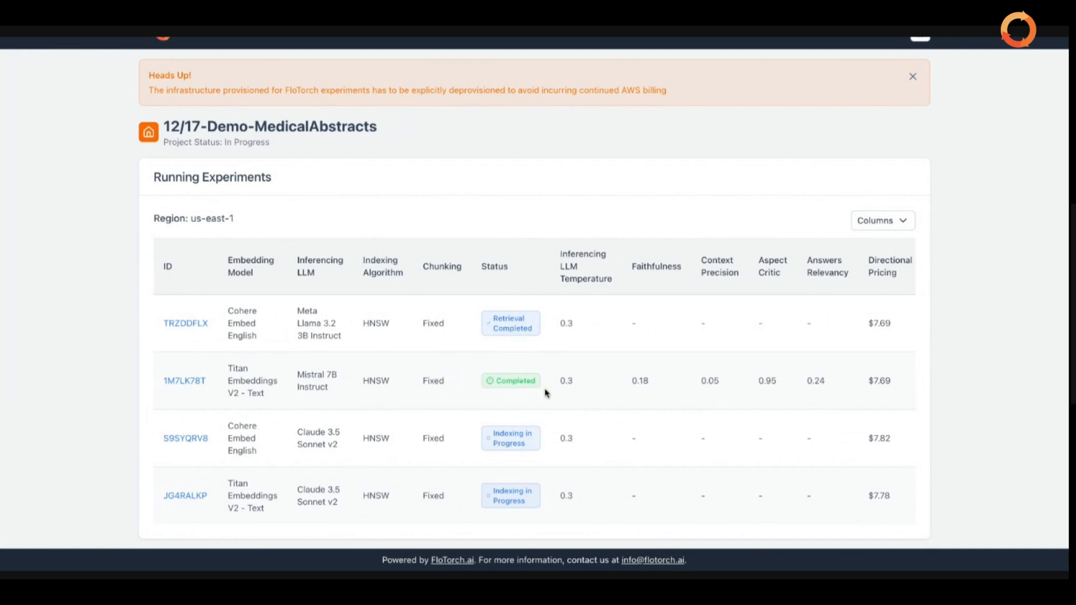
Scroll the Running Experiments table right and back left to review the experiment columns.
scroll(549, 393, "right", 3)
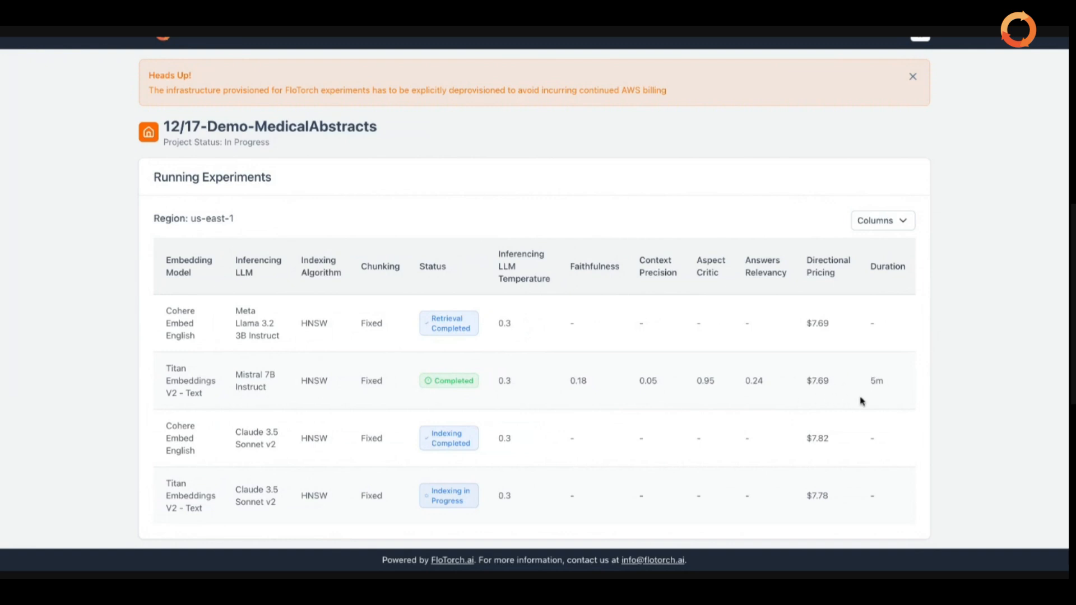
scroll(861, 401, "left", 2)
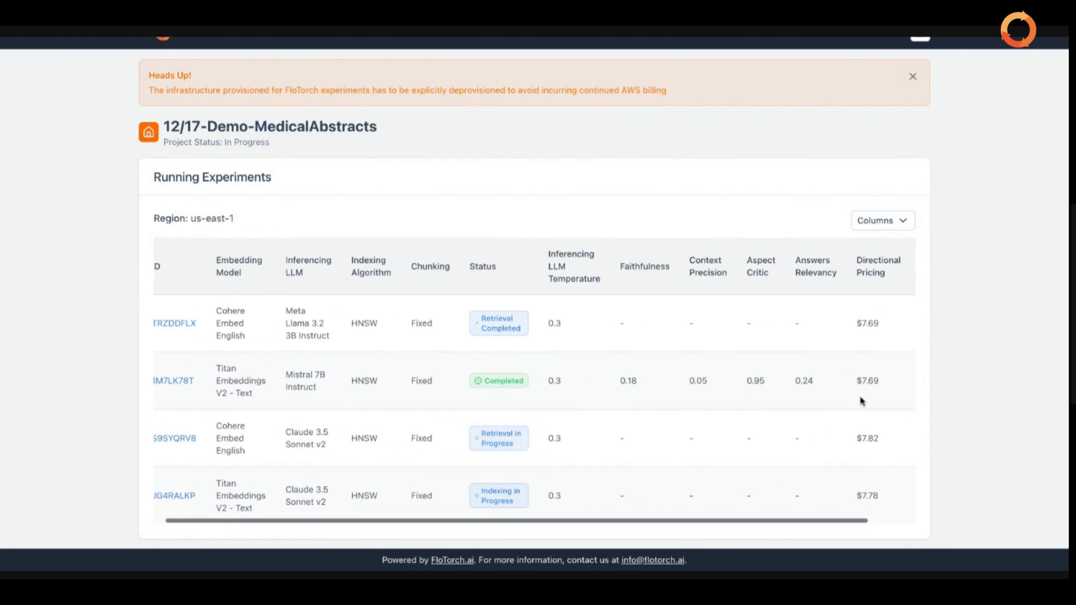
scroll(213, 447, "left", 1)
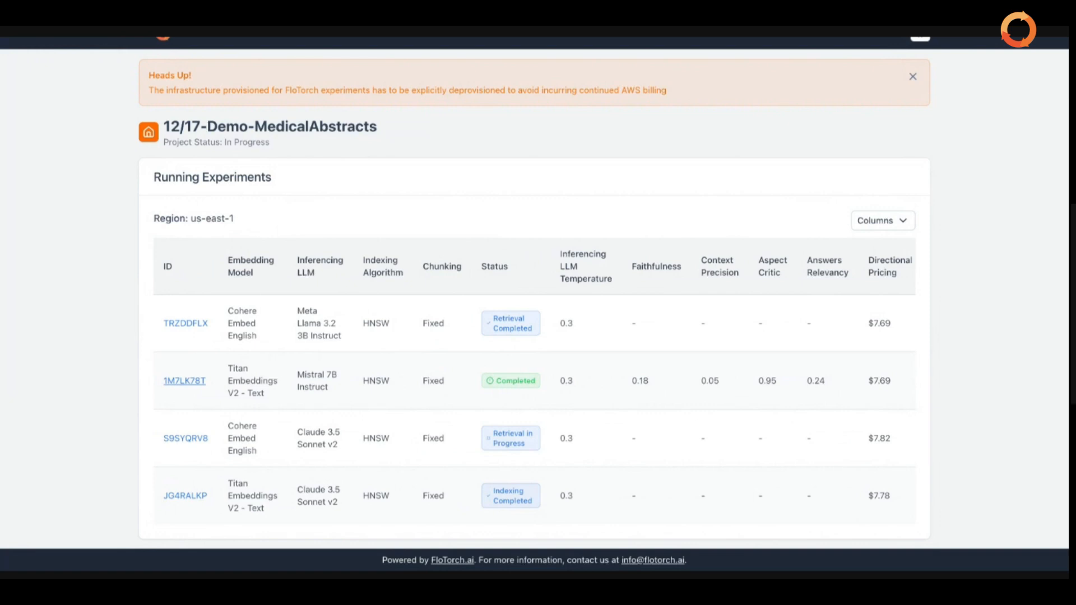
left_click(184, 381)
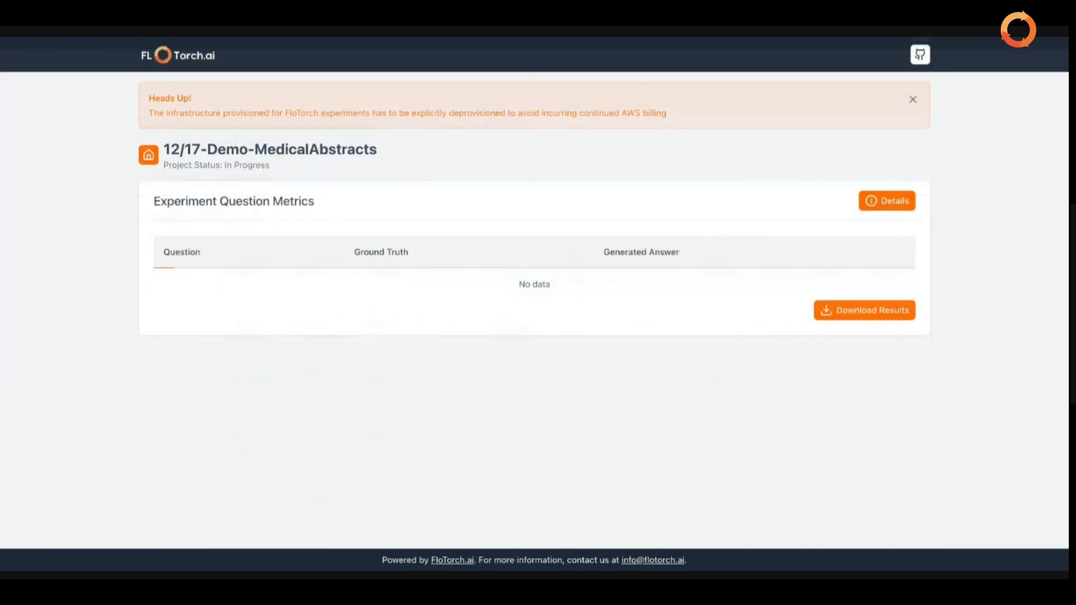
scroll(382, 357, "down", 1)
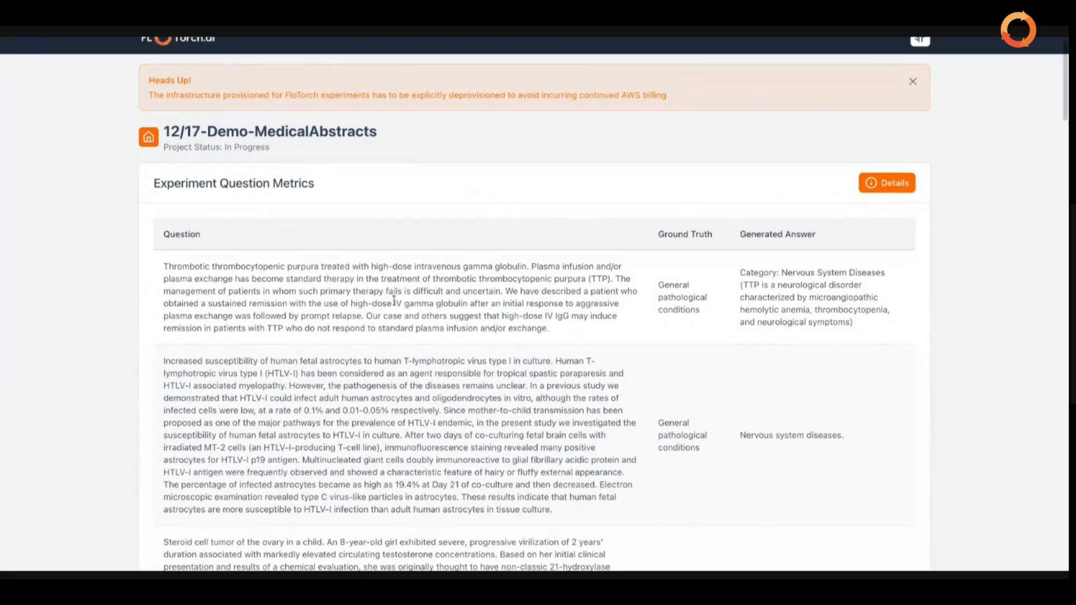
scroll(265, 234, "down", 2)
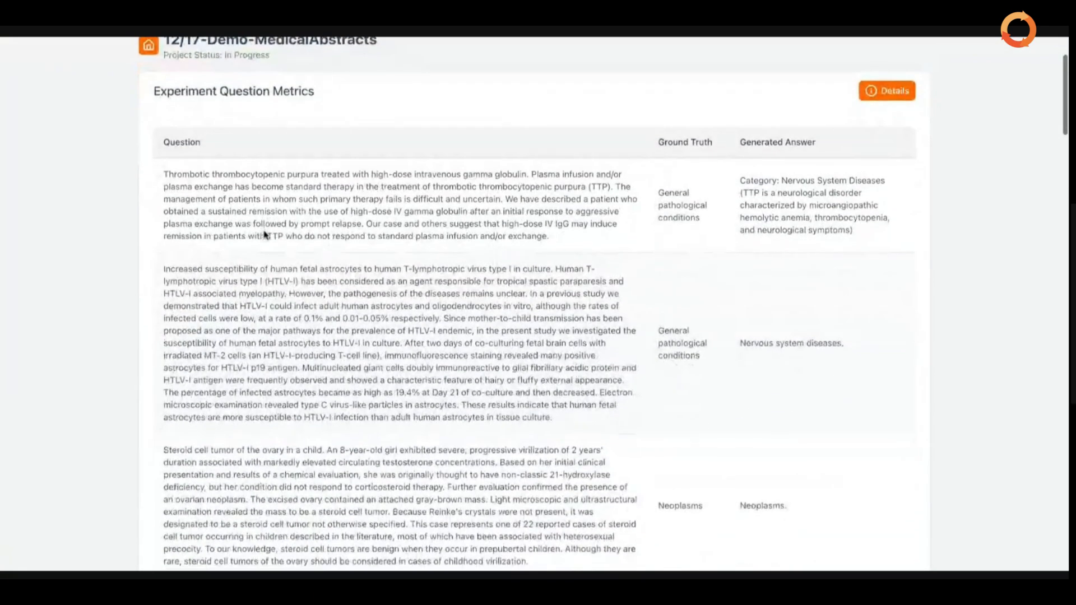
scroll(266, 230, "down", 1)
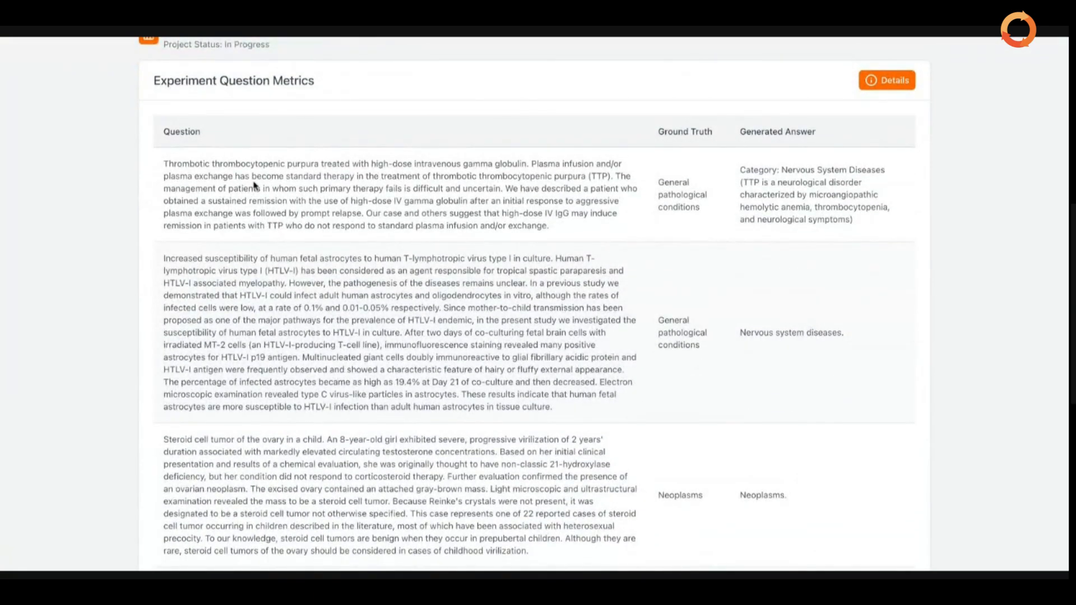
scroll(254, 185, "up", 2)
scroll(253, 185, "down", 10)
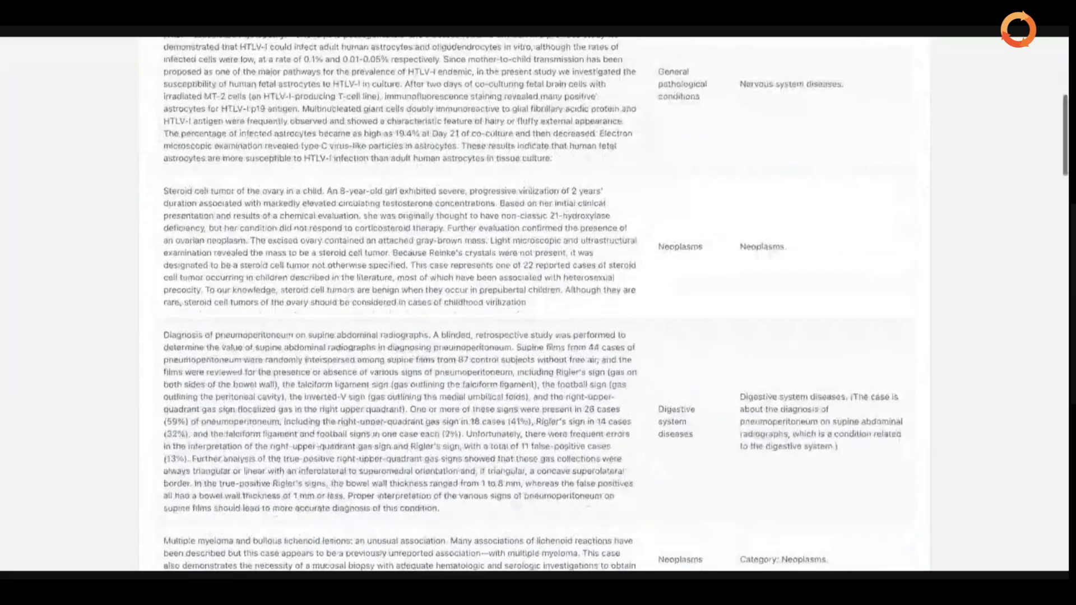
scroll(192, 118, "up", 2)
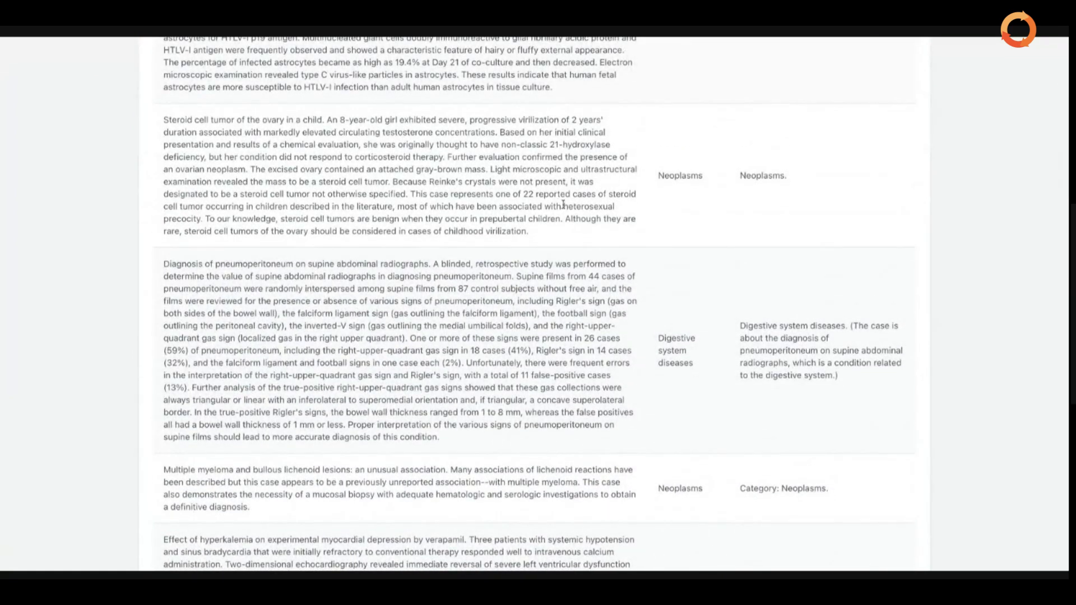
scroll(684, 185, "up", 8)
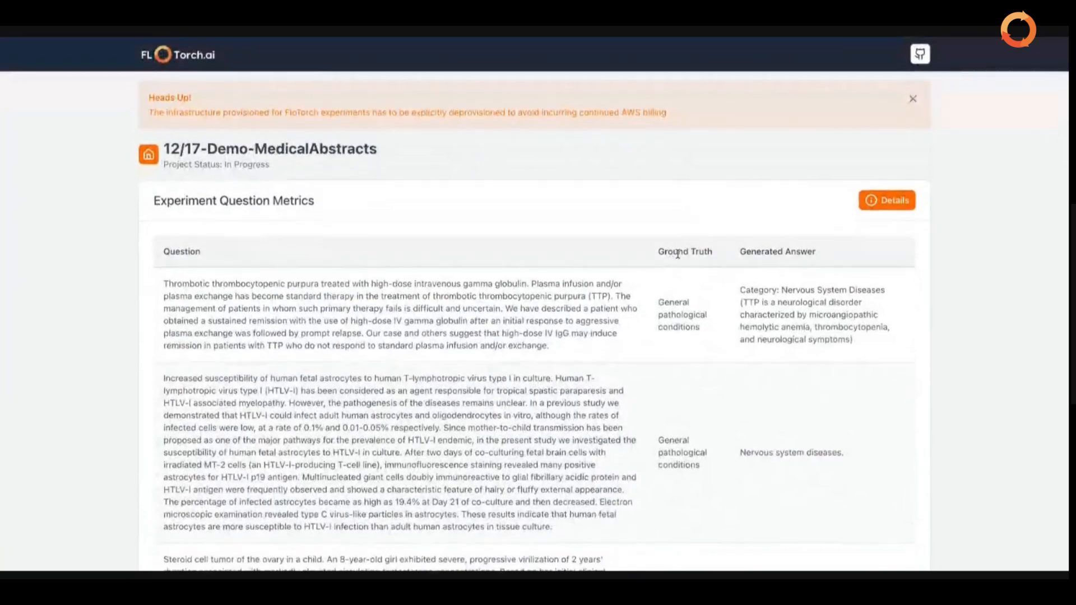
scroll(678, 254, "down", 7)
scroll(675, 241, "up", 7)
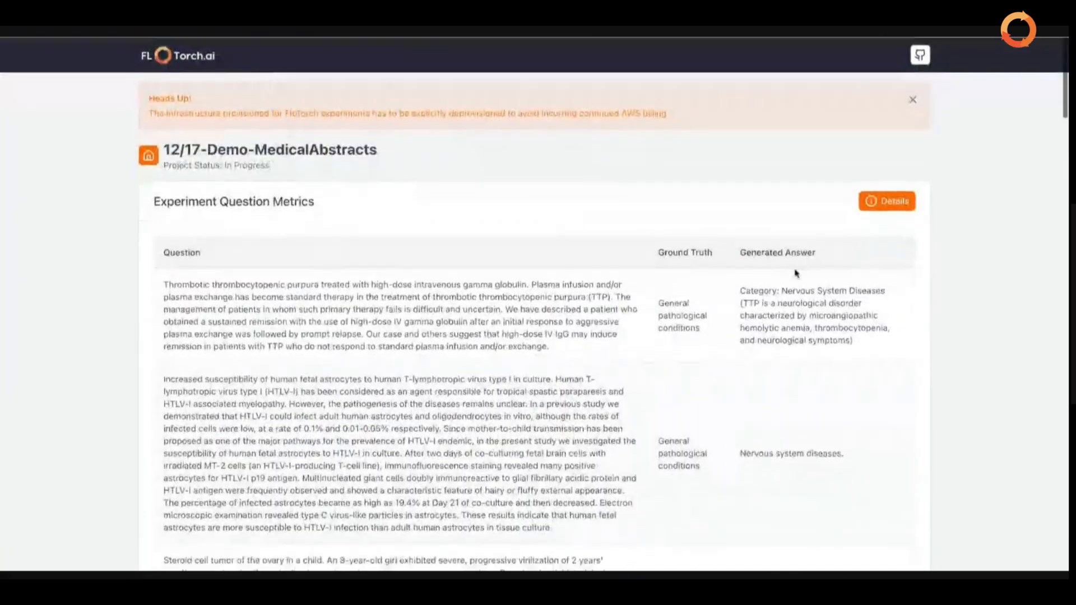
scroll(796, 273, "down", 9)
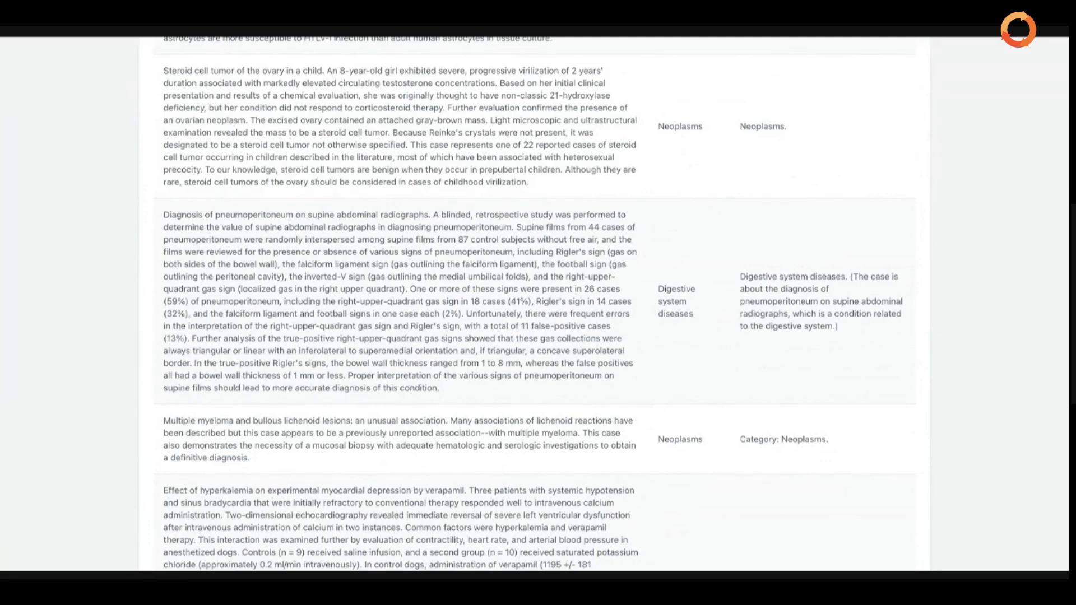
scroll(538, 302, "down", 2)
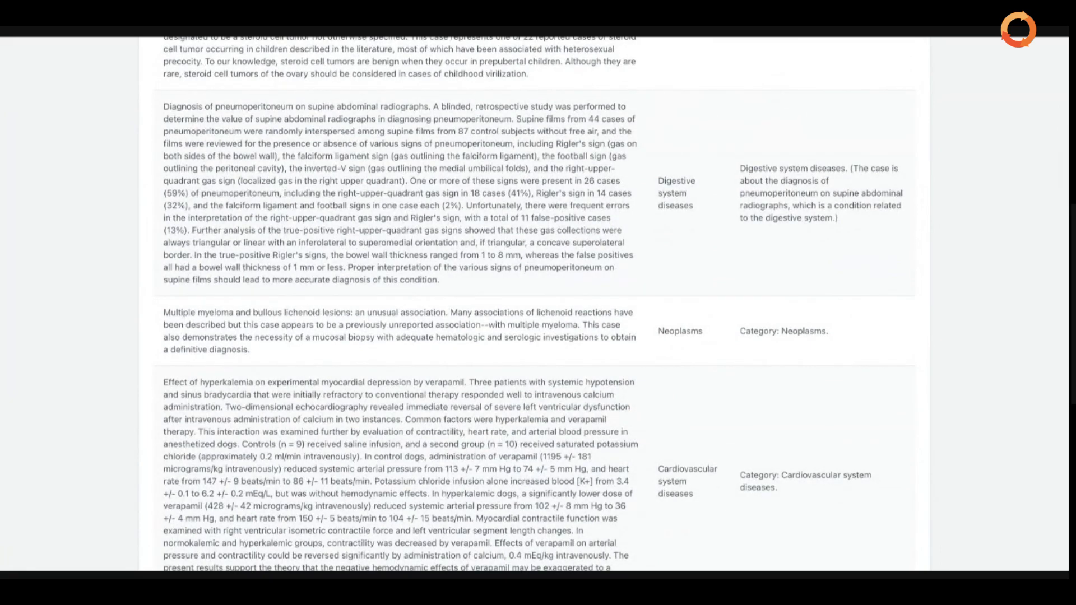
scroll(538, 302, "down", 20)
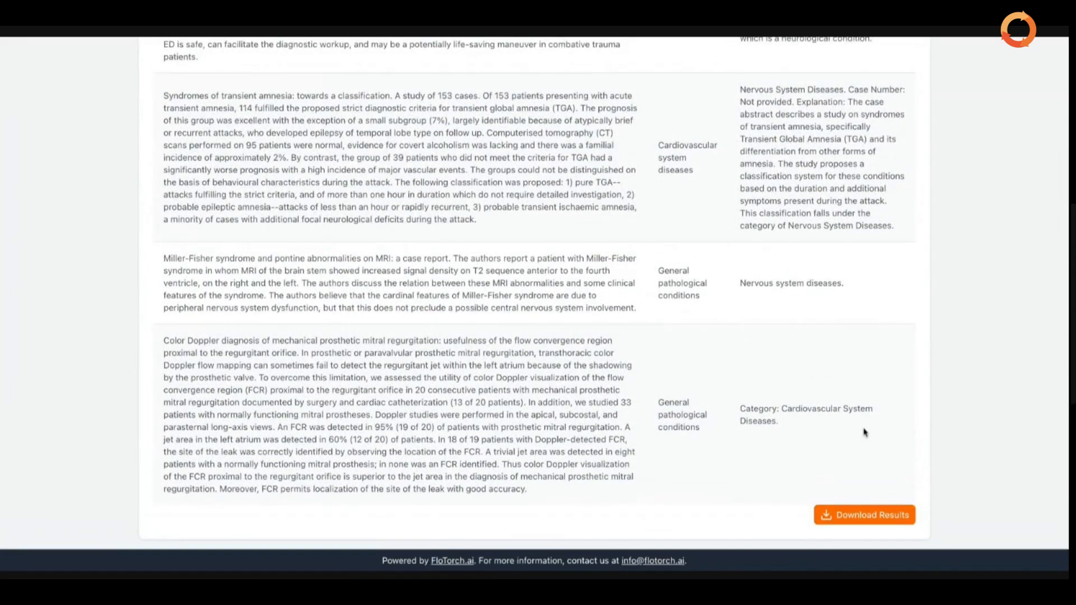
scroll(865, 432, "up", 1)
scroll(864, 432, "up", 1)
scroll(864, 432, "up", 15)
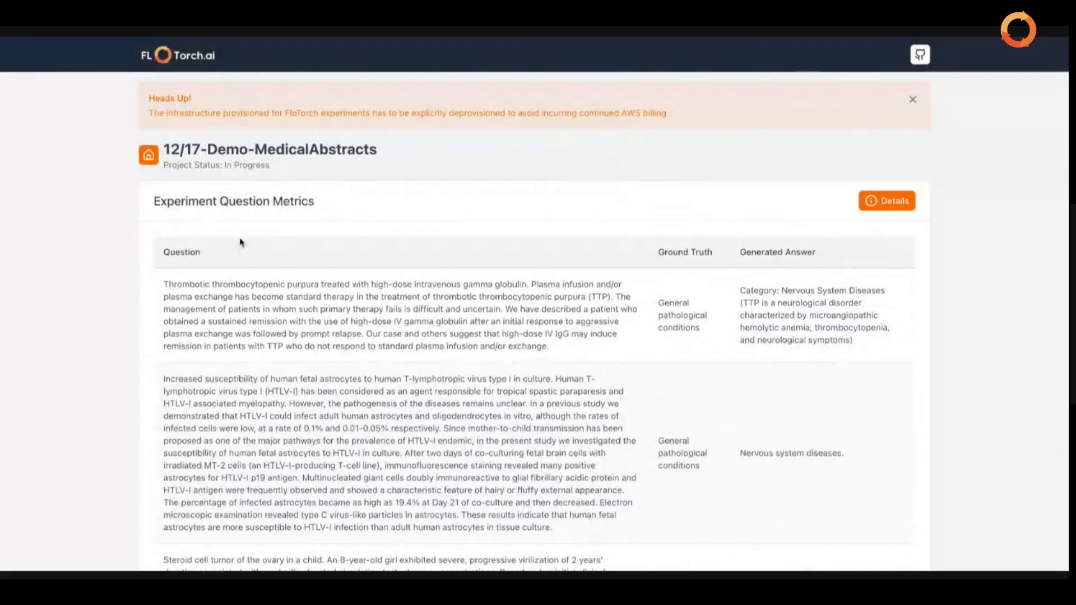
Return to Projects, open project OBQBP, and scroll down until all four experiments show Completed with scores.
left_click(148, 156)
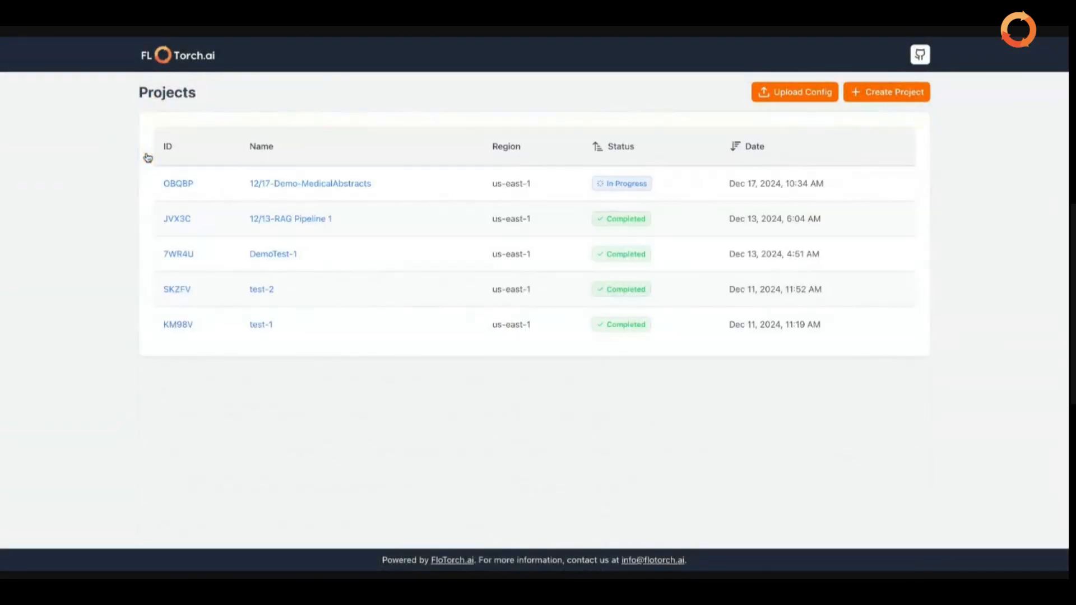
left_click(183, 186)
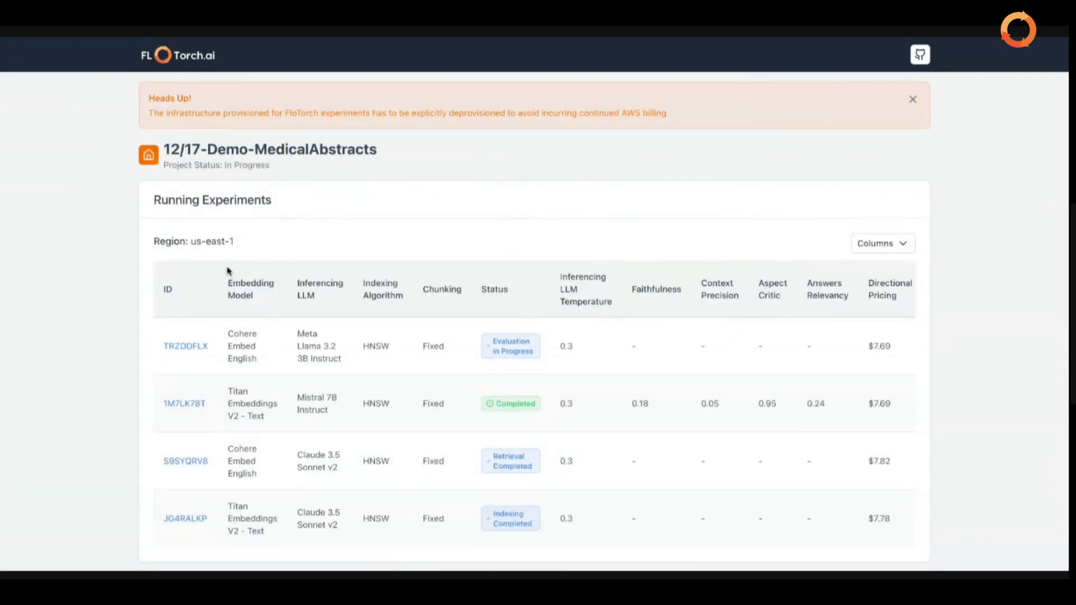
scroll(228, 269, "down", 1)
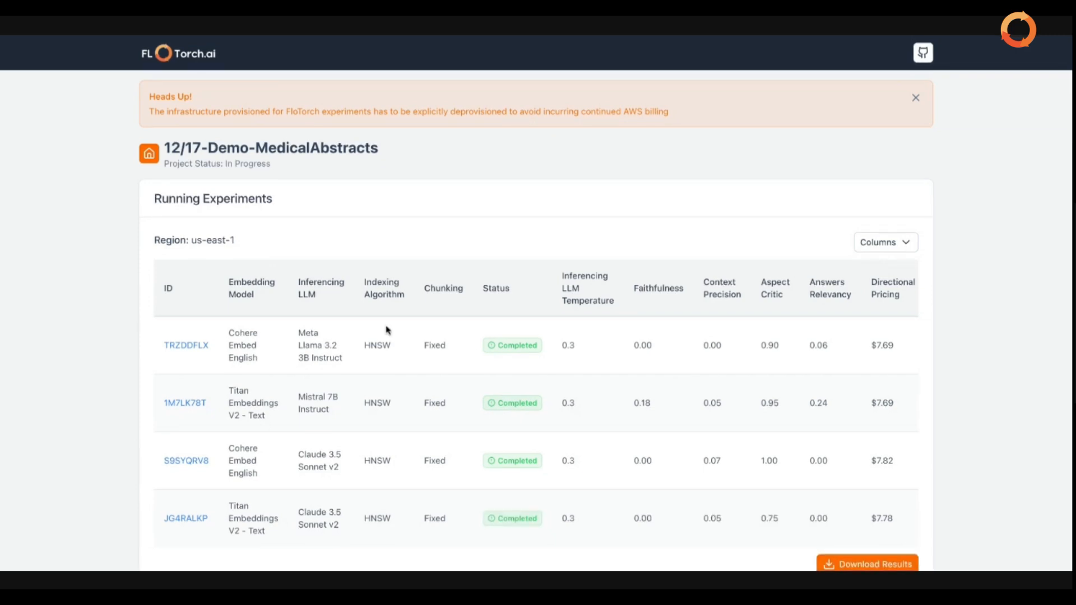
scroll(385, 329, "down", 2)
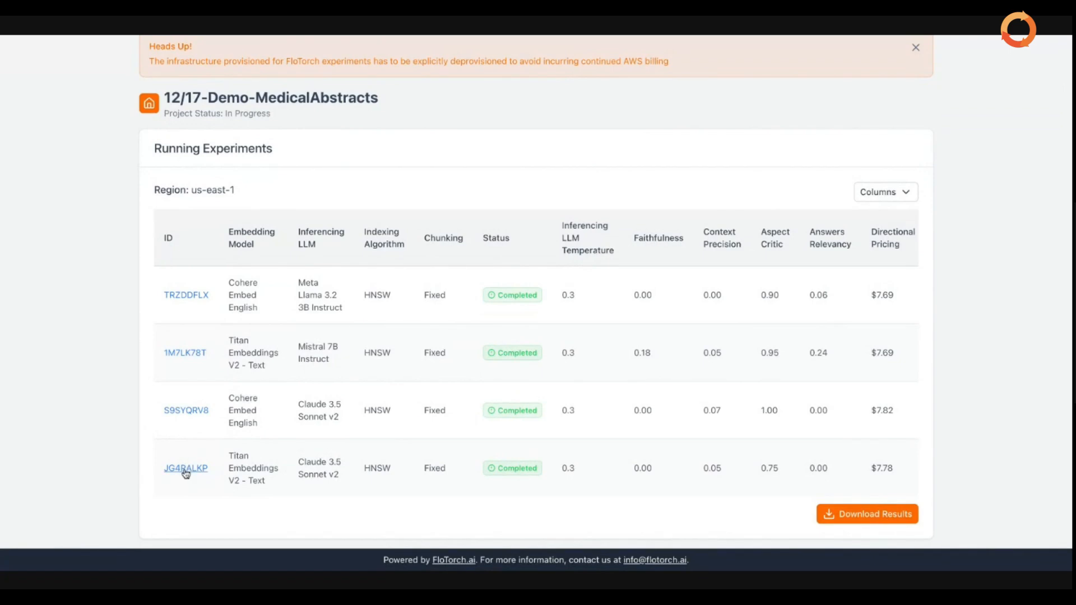
Open experiment JG4RALKP's question metrics and scroll through ground truth versus generated answers.
left_click(185, 468)
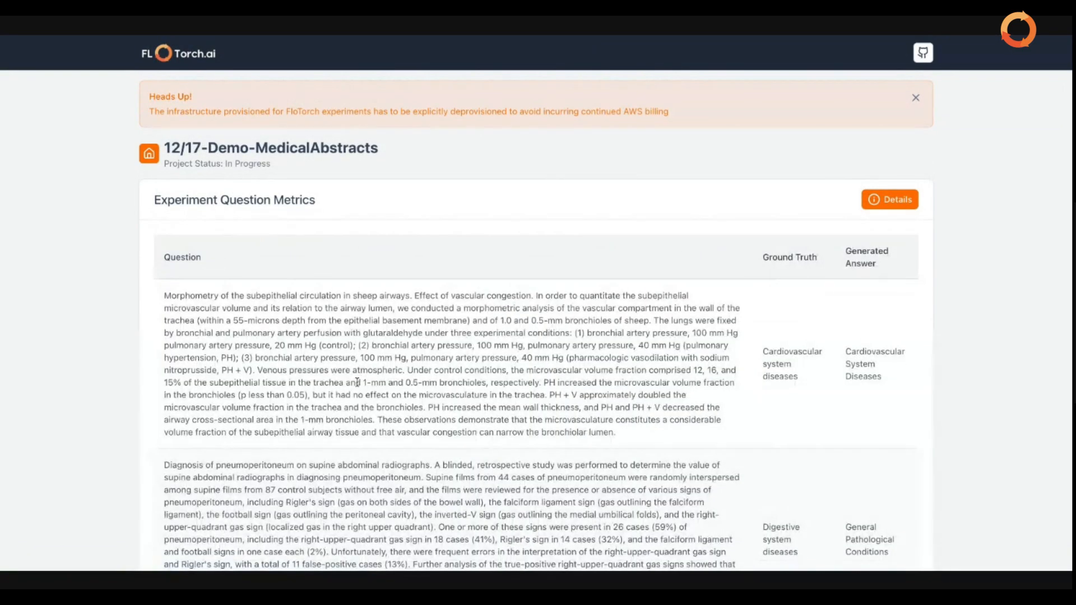
scroll(363, 372, "down", 1)
scroll(361, 368, "down", 20)
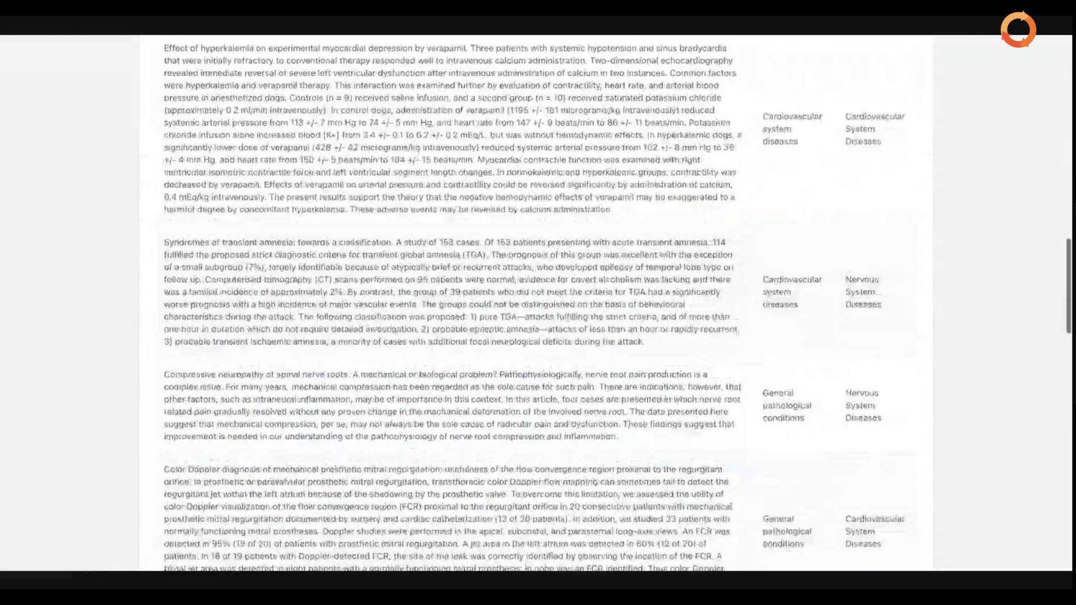
scroll(360, 368, "up", 20)
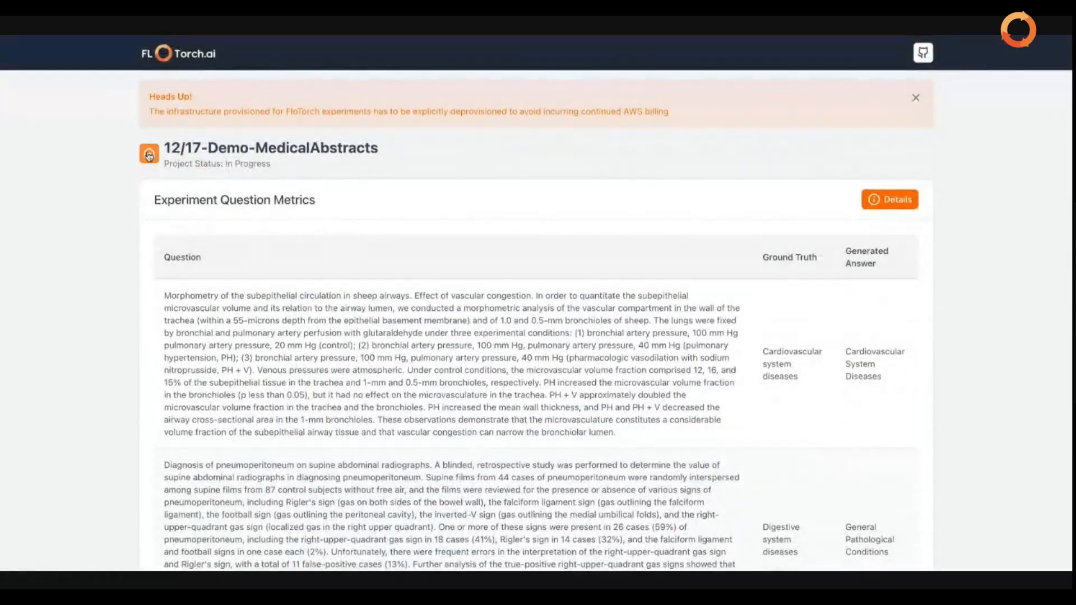
Go back to the Projects list to see 12/17-Demo-MedicalAbstracts listed as Completed.
left_click(149, 153)
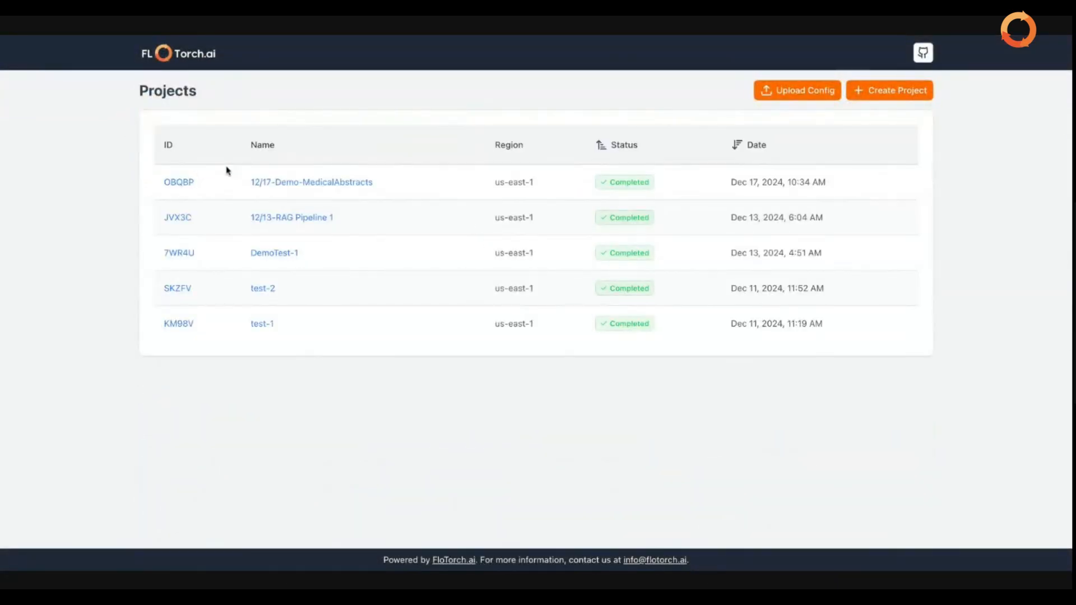